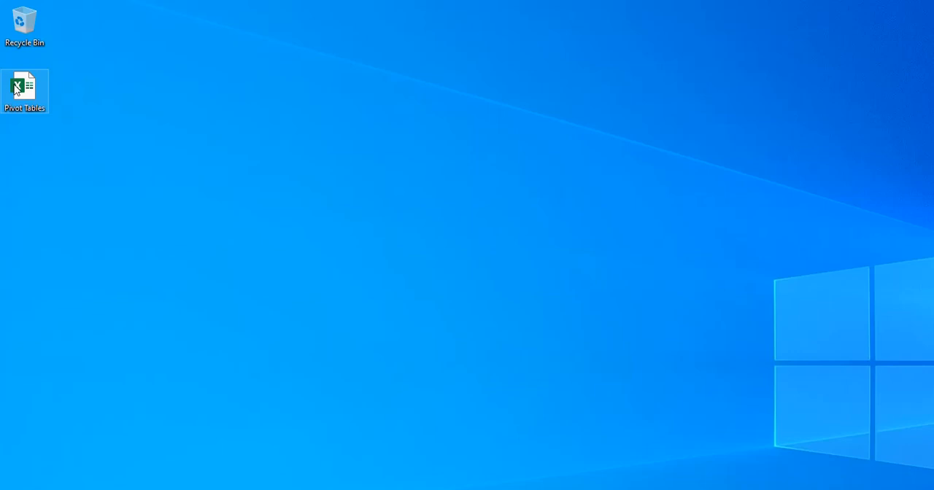
# - Open the Pivot Tables workbook and examine the column headings and first car record on Sheet1
pyautogui.doubleClick(15, 87)
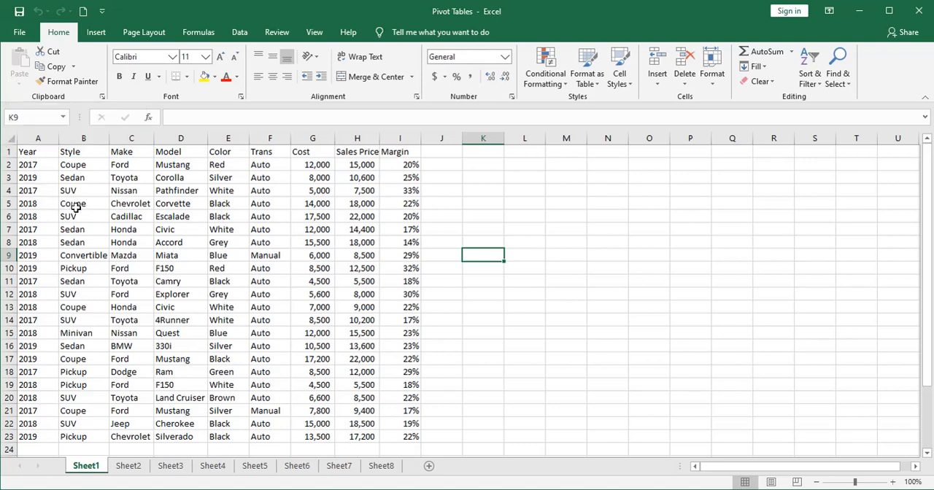
pyautogui.moveTo(23, 152); pyautogui.dragTo(392, 151)
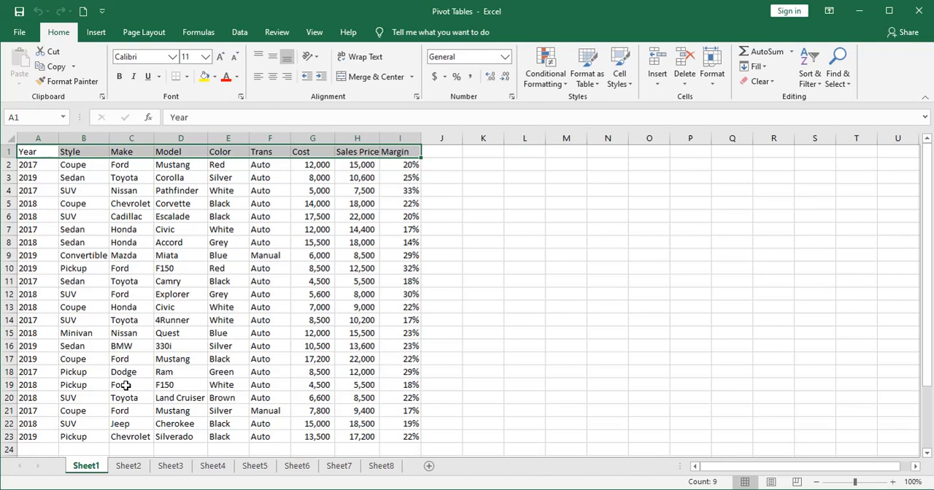
pyautogui.click(44, 166)
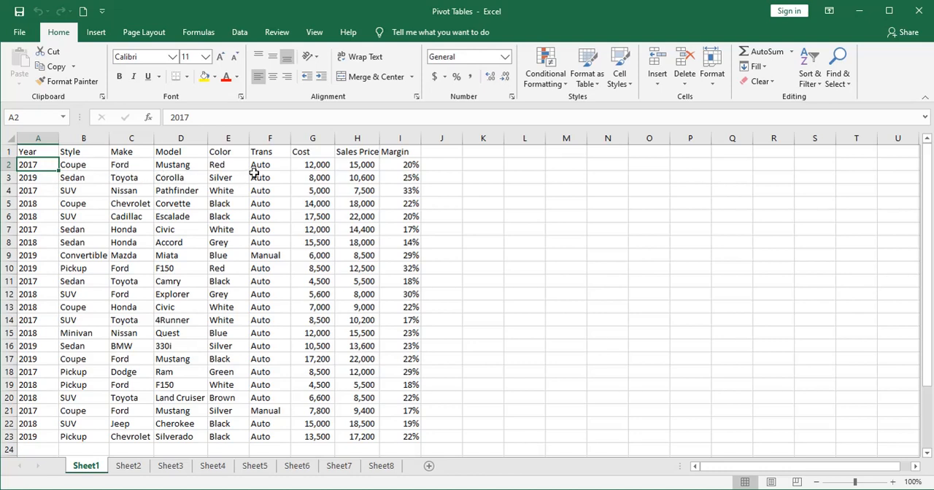
pyautogui.click(297, 165)
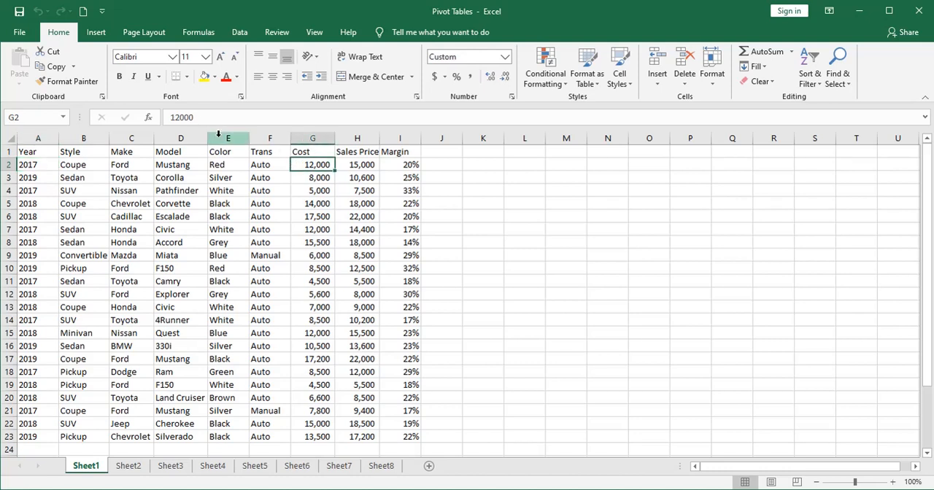
pyautogui.click(264, 164)
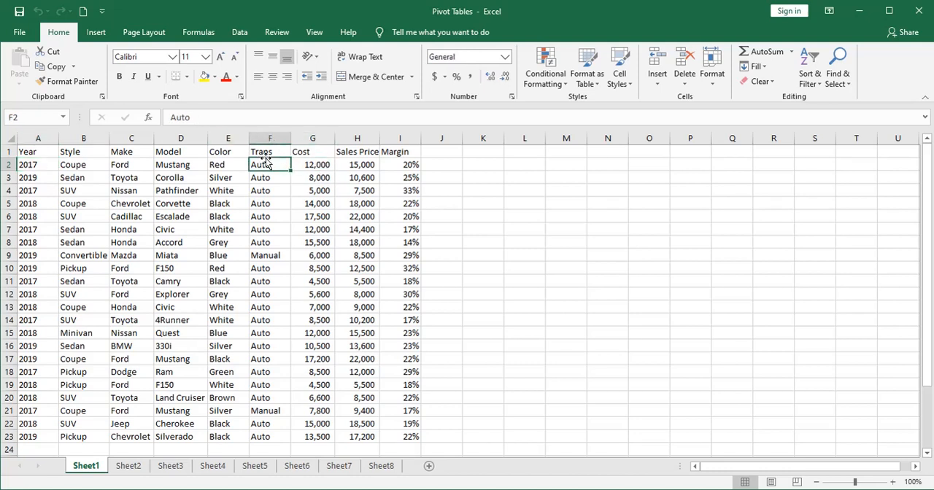
pyautogui.click(353, 163)
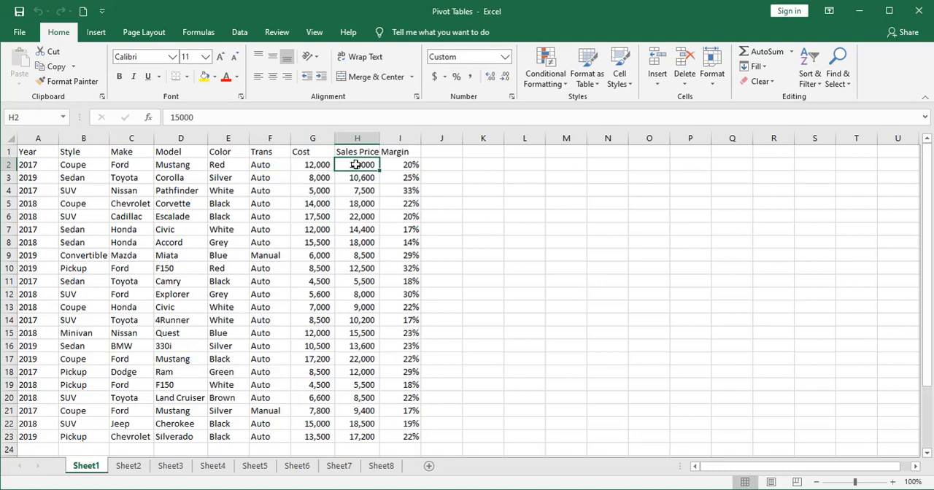
pyautogui.click(392, 165)
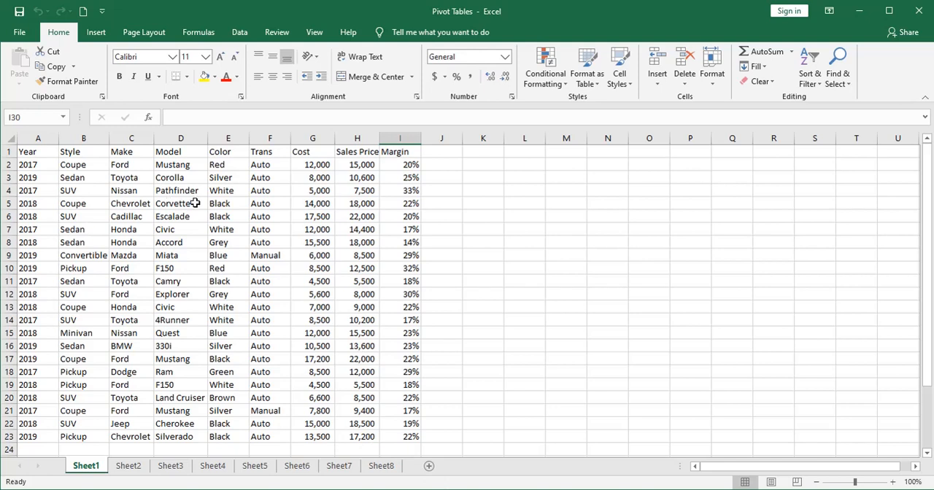
pyautogui.click(94, 33)
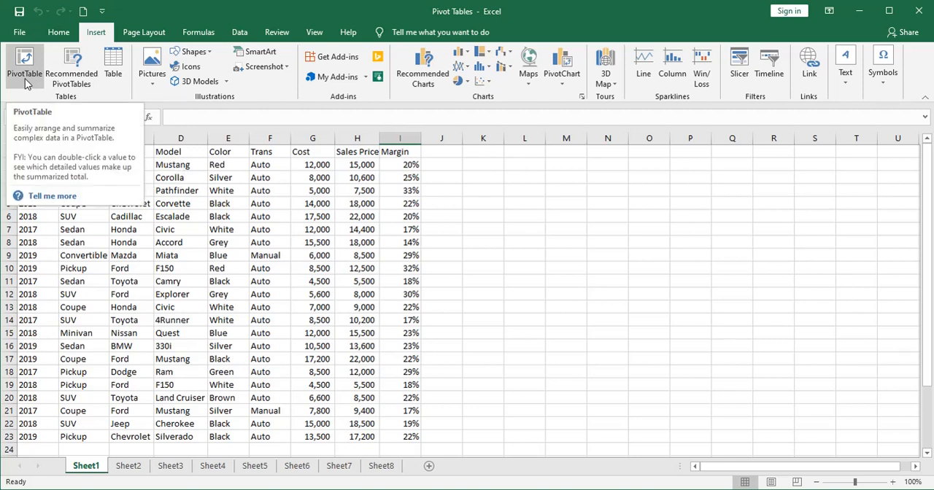
pyautogui.click(73, 70)
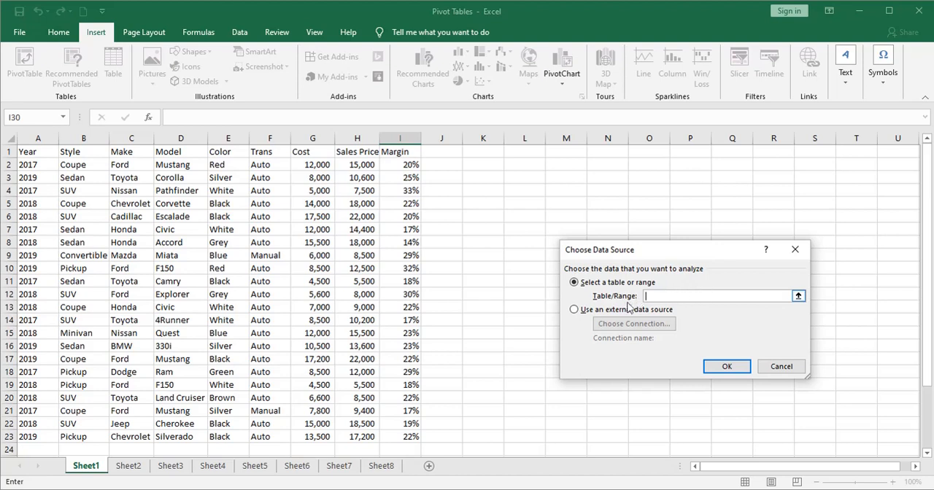
pyautogui.click(798, 295)
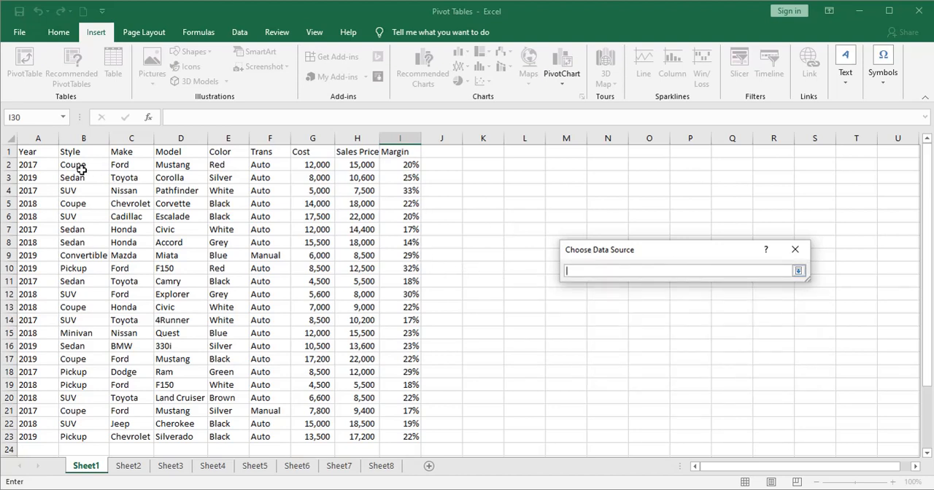
pyautogui.click(42, 152)
pyautogui.moveTo(42, 152); pyautogui.dragTo(387, 435)
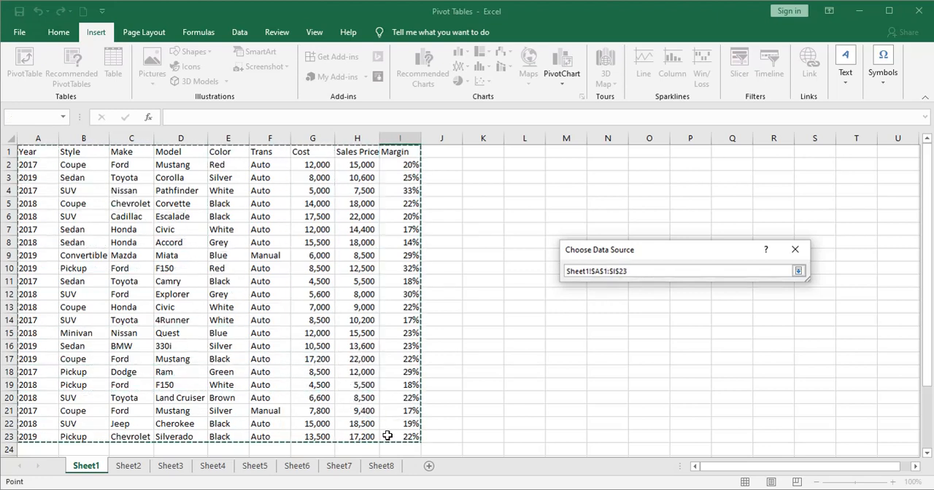
pyautogui.click(798, 272)
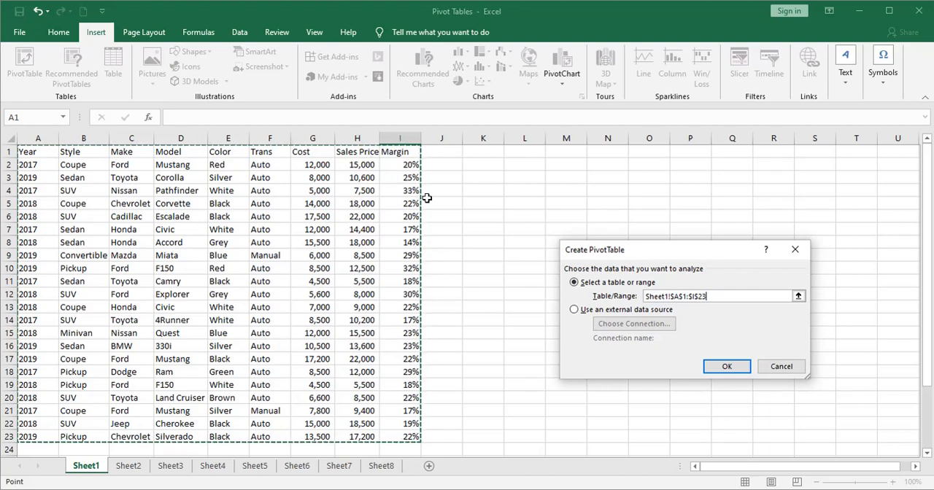
pyautogui.click(782, 367)
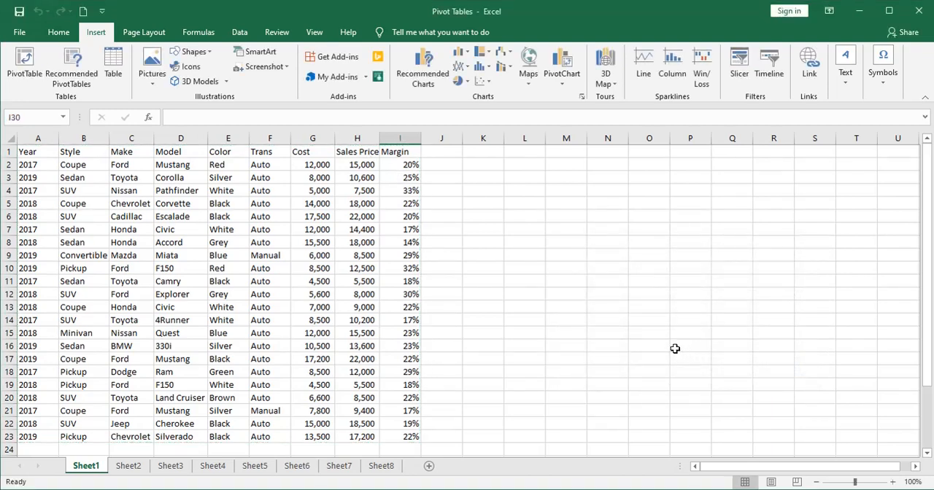
pyautogui.click(675, 349)
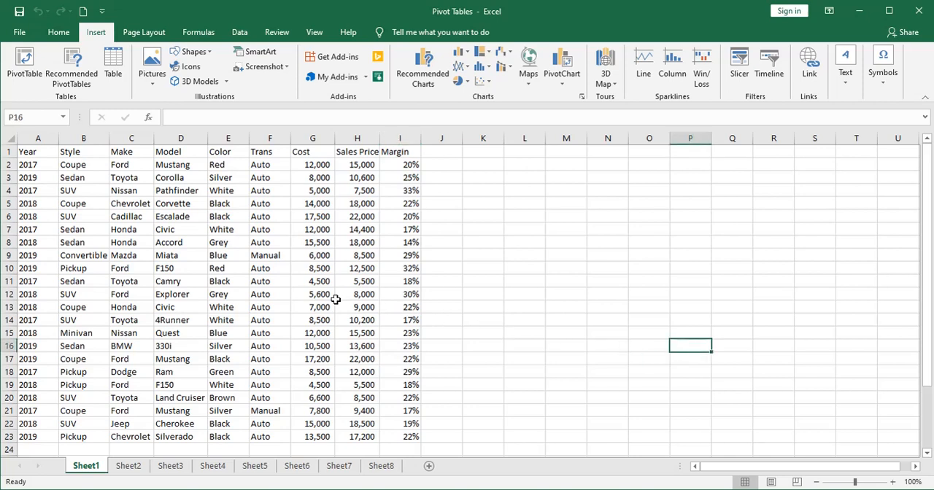
# - Preview the recommended PivotTables for the car data, including Sum of Cost by Color, and insert a blank PivotTable instead
pyautogui.click(183, 255)
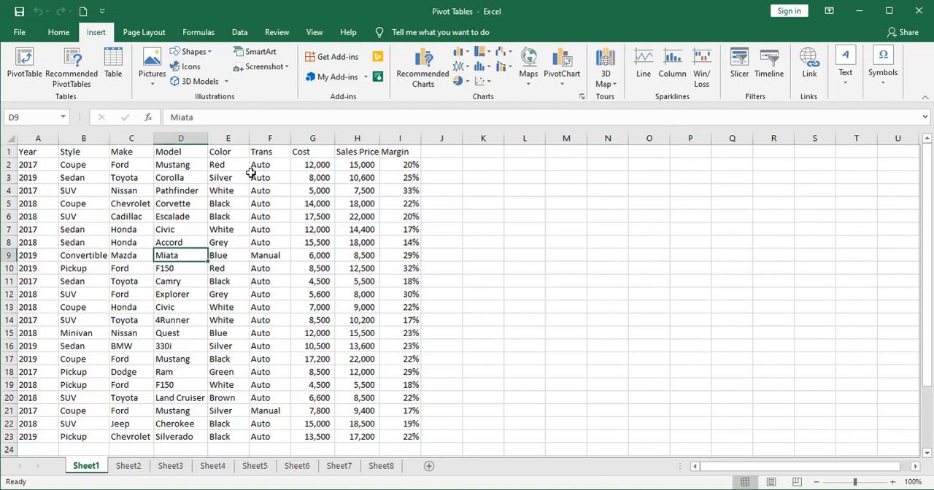
pyautogui.click(71, 76)
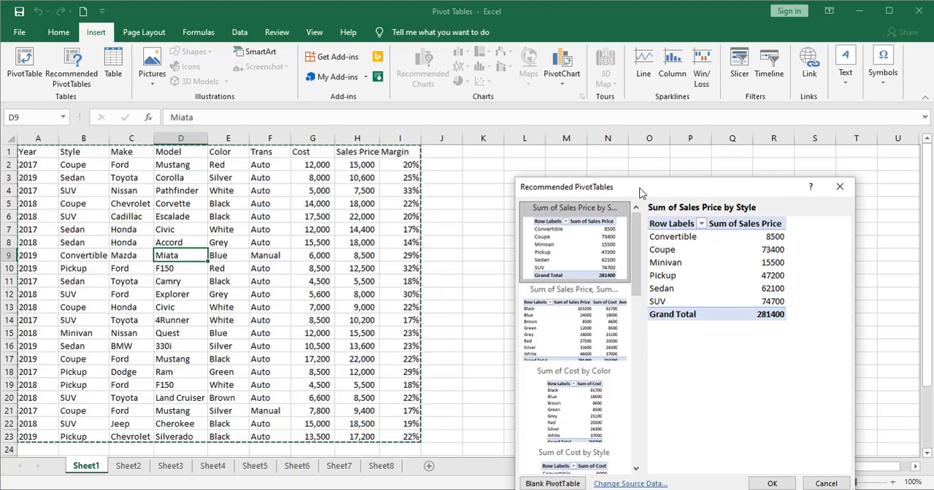
pyautogui.moveTo(642, 190); pyautogui.dragTo(630, 165)
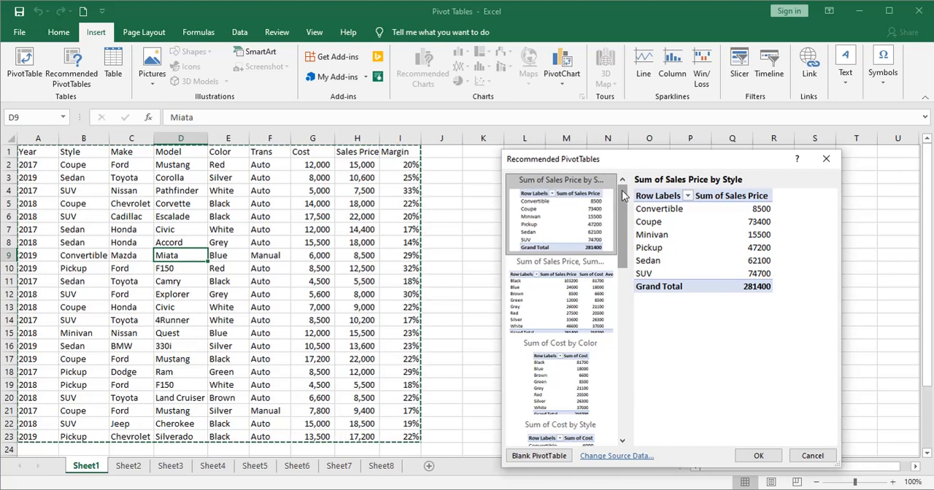
pyautogui.moveTo(623, 191); pyautogui.dragTo(624, 213)
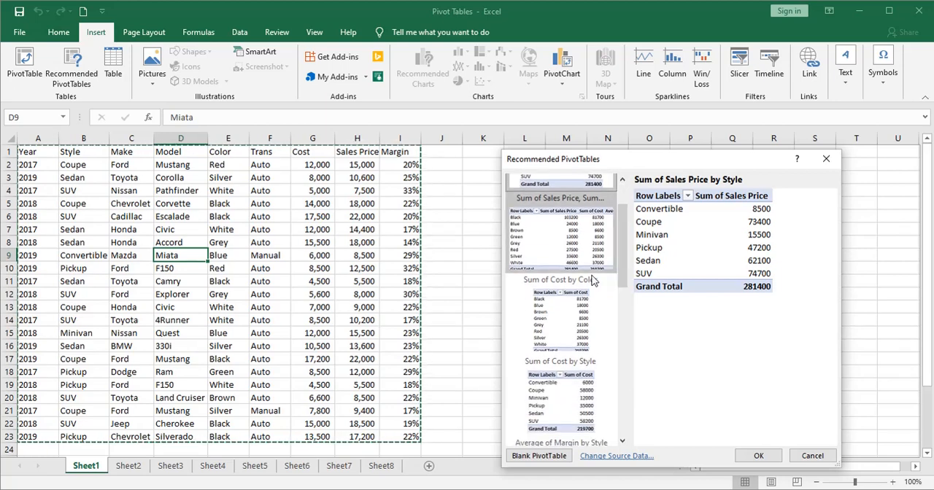
pyautogui.click(567, 303)
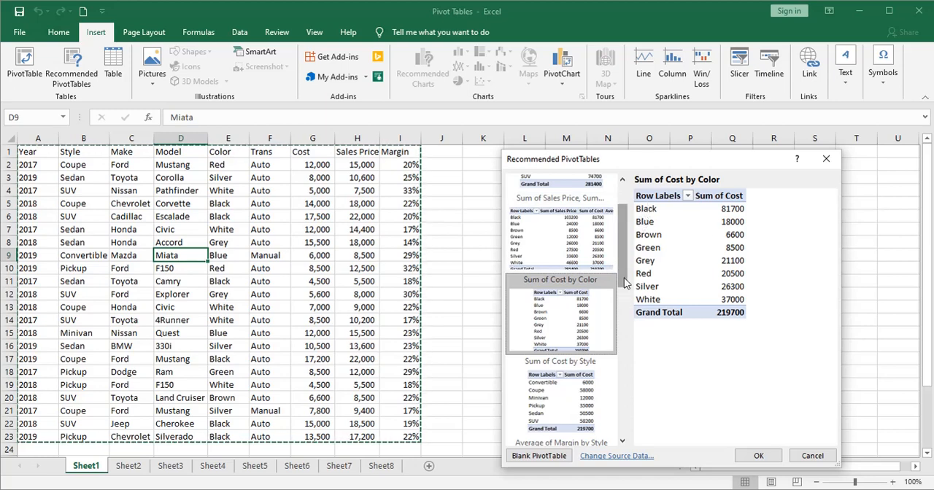
pyautogui.moveTo(628, 285); pyautogui.dragTo(628, 352)
pyautogui.click(562, 345)
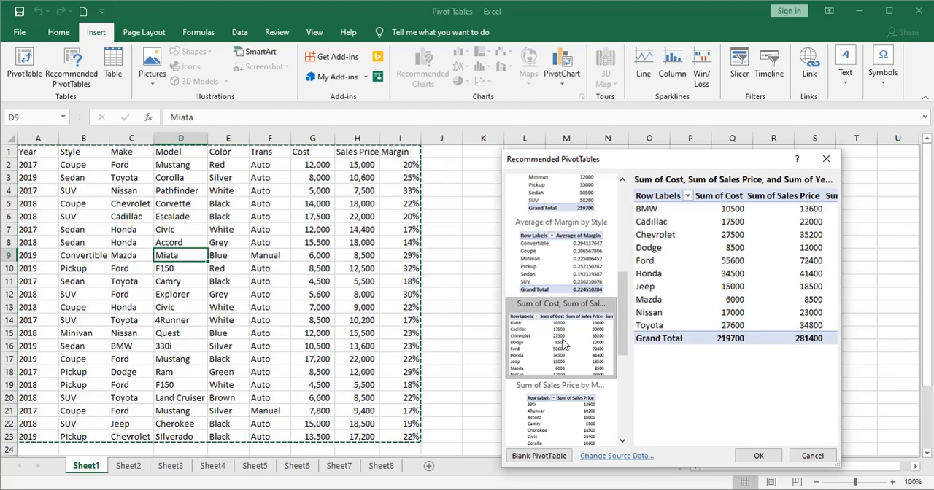
pyautogui.moveTo(617, 324); pyautogui.dragTo(622, 227)
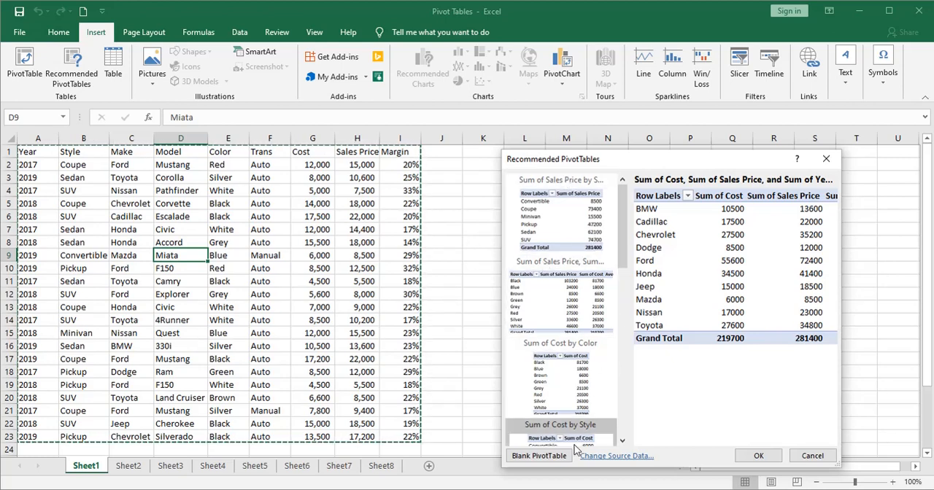
pyautogui.click(539, 455)
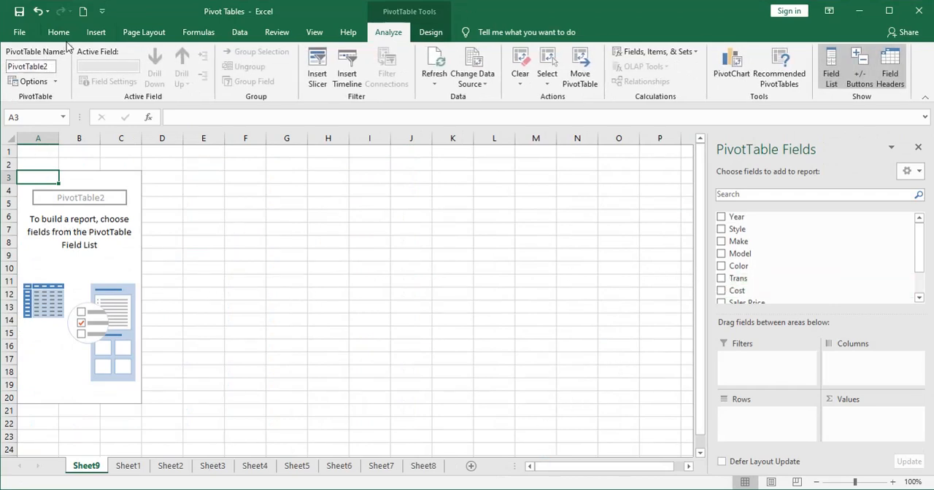
# - Check the source data on Sheet1, and permanently delete the Sheet9 worksheet holding the blank PivotTable
pyautogui.click(96, 32)
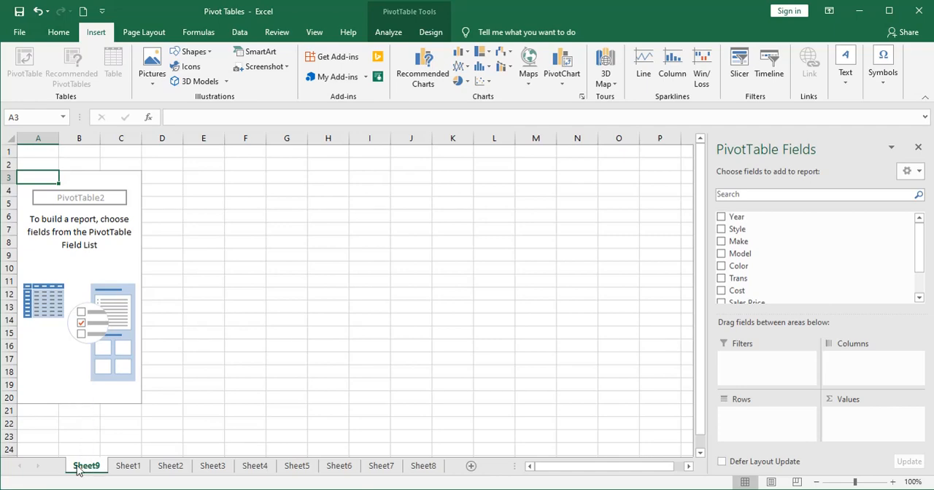
pyautogui.click(121, 471)
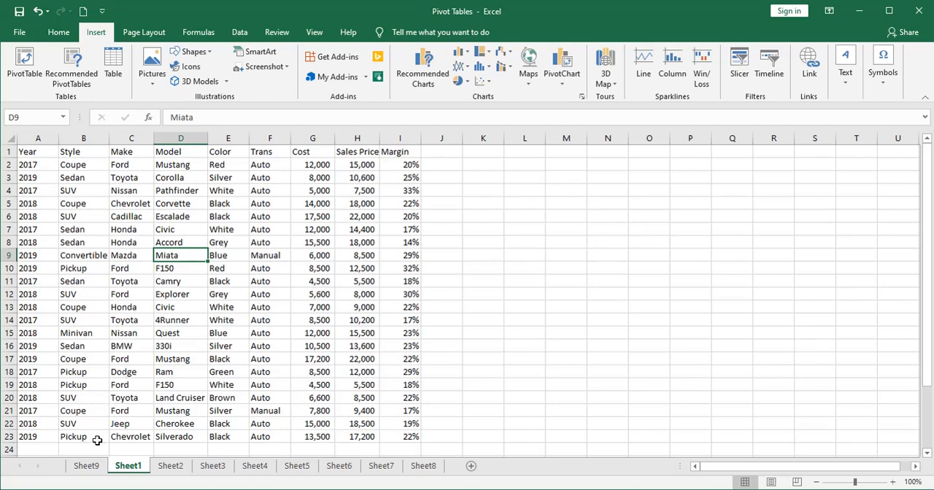
pyautogui.click(83, 466)
pyautogui.rightClick(86, 465)
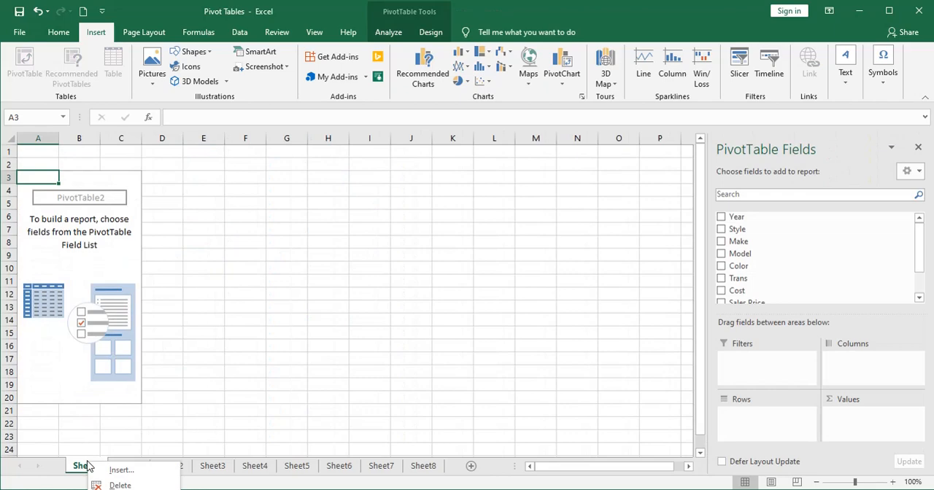
pyautogui.click(120, 485)
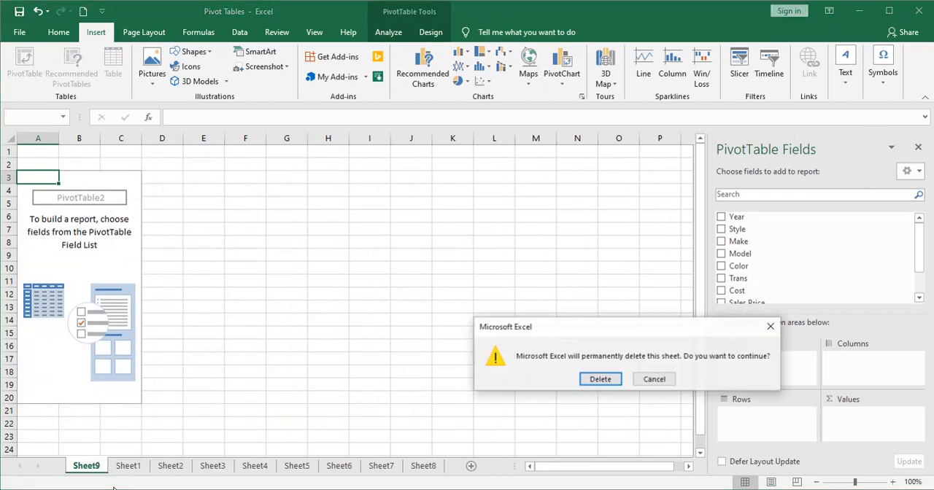
pyautogui.click(605, 381)
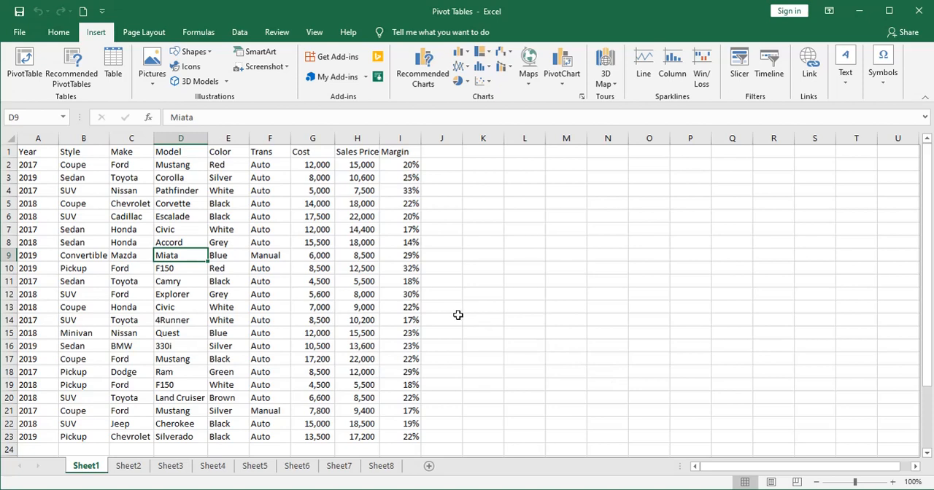
pyautogui.click(26, 64)
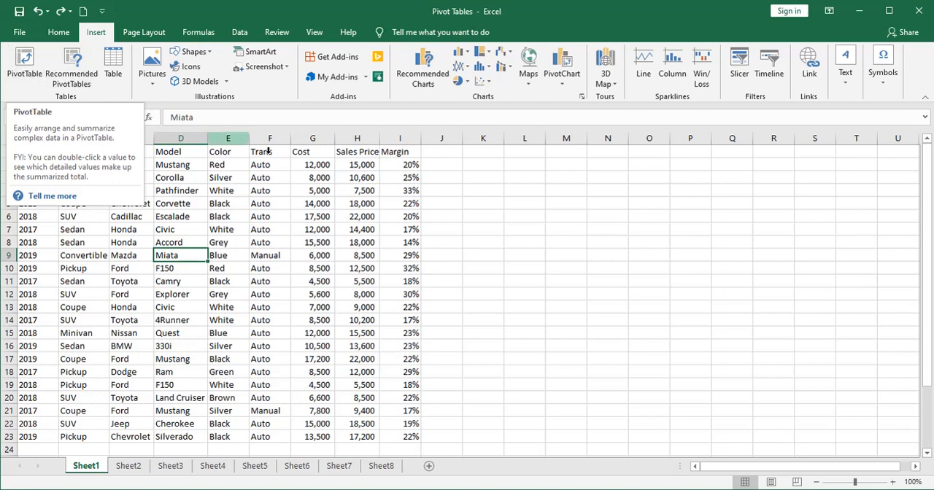
pyautogui.click(522, 253)
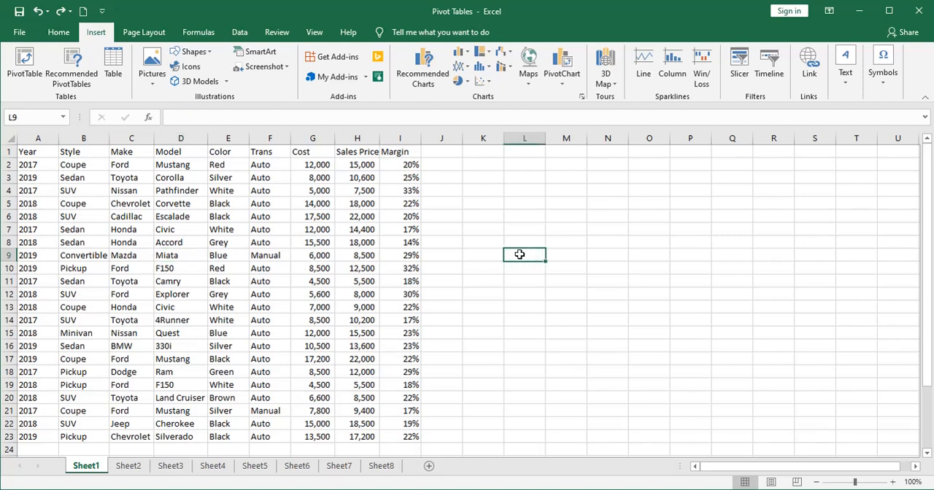
pyautogui.click(183, 255)
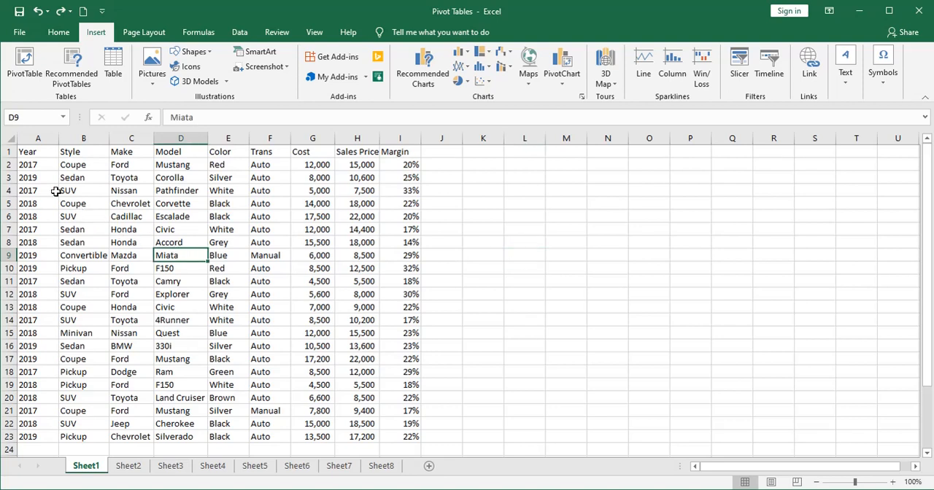
pyautogui.moveTo(30, 152); pyautogui.dragTo(388, 432)
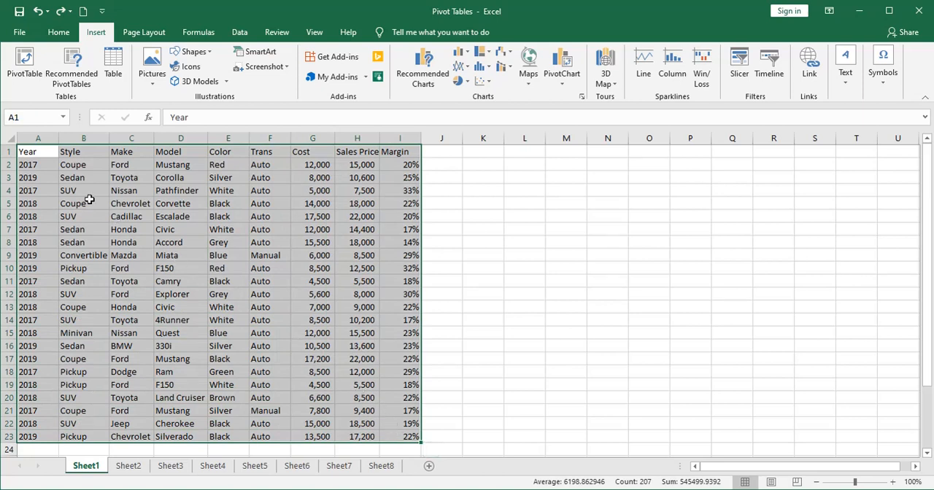
pyautogui.moveTo(42, 153); pyautogui.dragTo(394, 437)
pyautogui.click(24, 62)
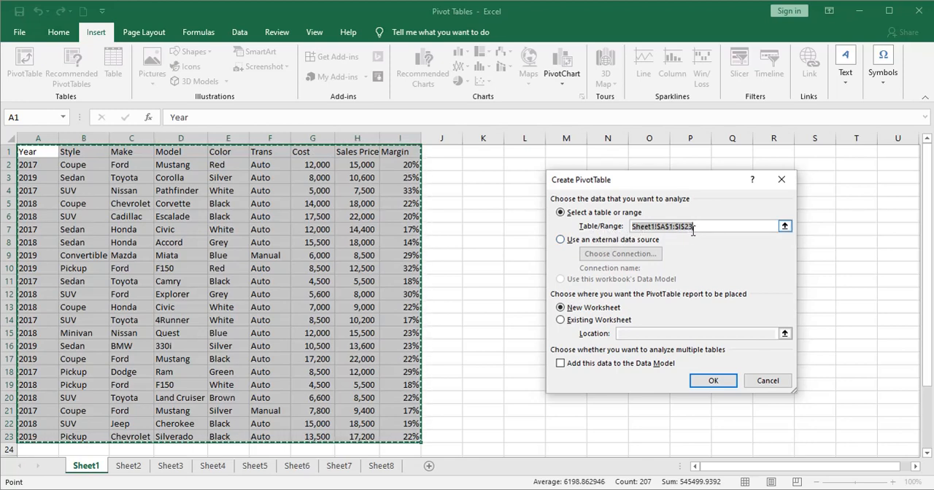
pyautogui.click(767, 380)
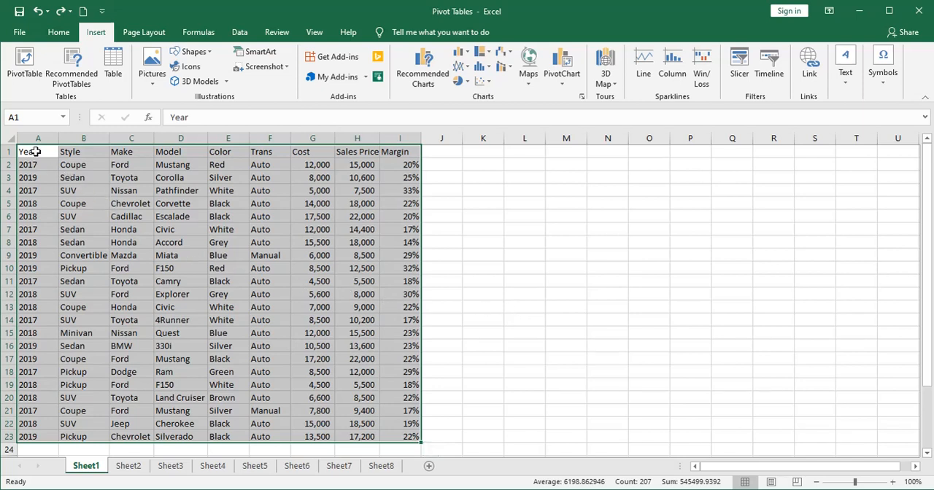
# - Select cell A1, the Year heading at the start of the car data on Sheet1
pyautogui.moveTo(35, 152); pyautogui.dragTo(393, 434)
pyautogui.moveTo(34, 151); pyautogui.dragTo(387, 423)
pyautogui.click(387, 410)
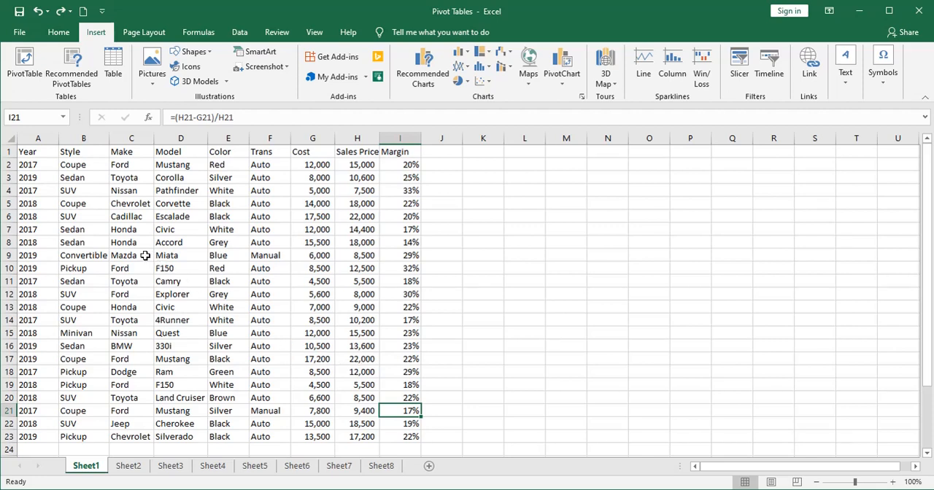
pyautogui.click(23, 151)
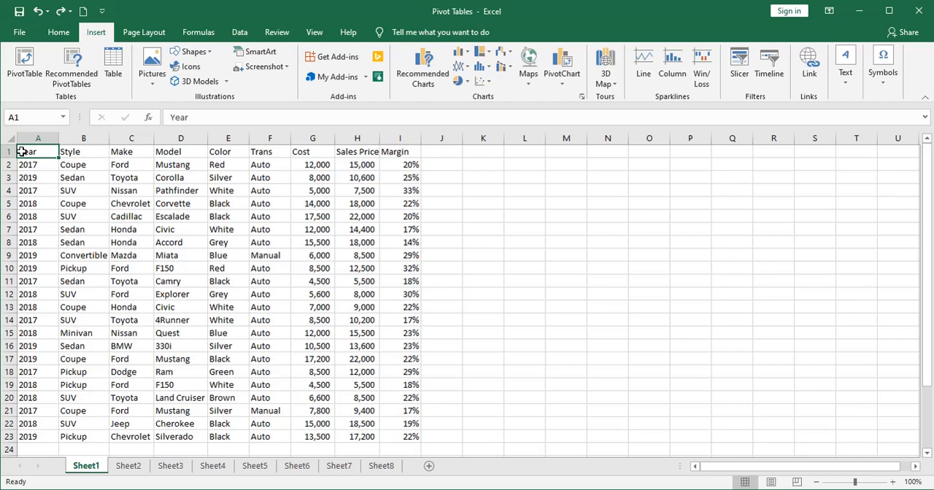
# - Extend the selection from cell A1 down to row 23 and across to column I, covering the full car data on Sheet1
pyautogui.press('End')
pyautogui.hotkey('shift', 'Down')
pyautogui.hotkey('shift', 'Down')
pyautogui.hotkey('shift', 'Down')
pyautogui.hotkey('shift', 'Down')
pyautogui.hotkey('shift', 'Down')
pyautogui.hotkey('shift', 'Down')
pyautogui.hotkey('shift', 'Down')
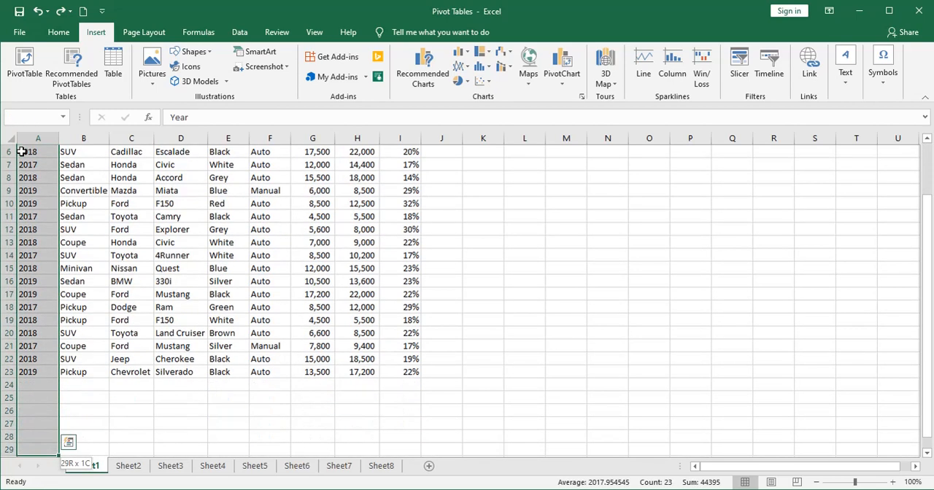
pyautogui.hotkey('shift', 'Up')
pyautogui.hotkey('shift', 'Up')
pyautogui.hotkey('shift', 'Up')
pyautogui.hotkey('shift', 'Up')
pyautogui.hotkey('shift', 'Up')
pyautogui.hotkey('shift', 'Up')
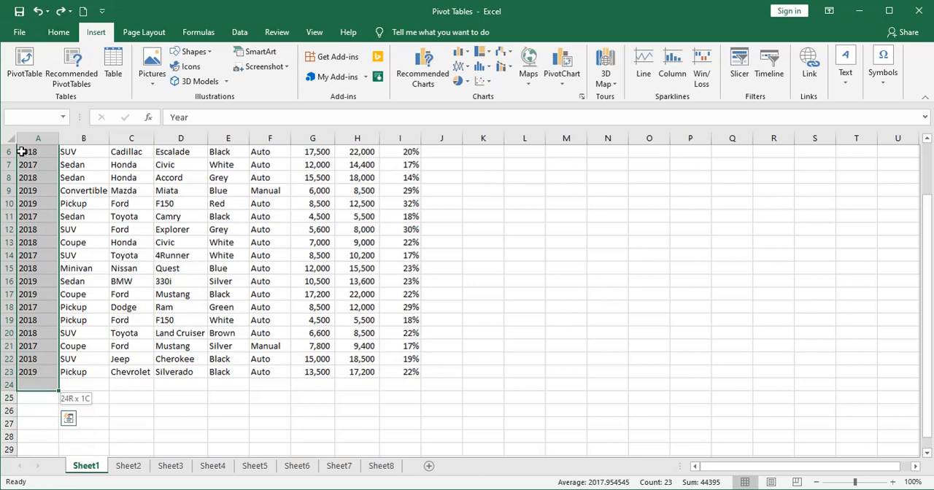
pyautogui.hotkey('shift', 'Right')
pyautogui.hotkey('shift', 'Right')
pyautogui.hotkey('shift', 'Right')
pyautogui.hotkey('shift', 'Right')
pyautogui.hotkey('shift', 'Right')
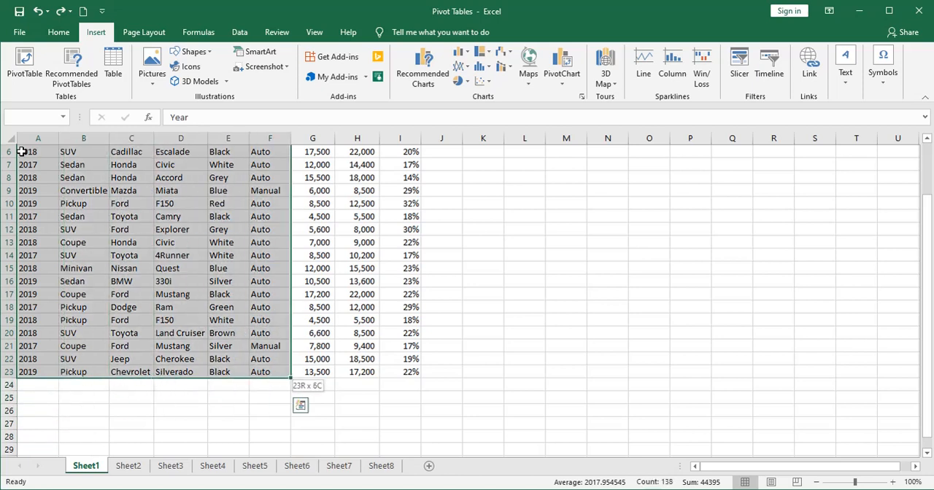
pyautogui.hotkey('shift', 'Right')
pyautogui.hotkey('shift', 'Right')
pyautogui.hotkey('shift', 'Right')
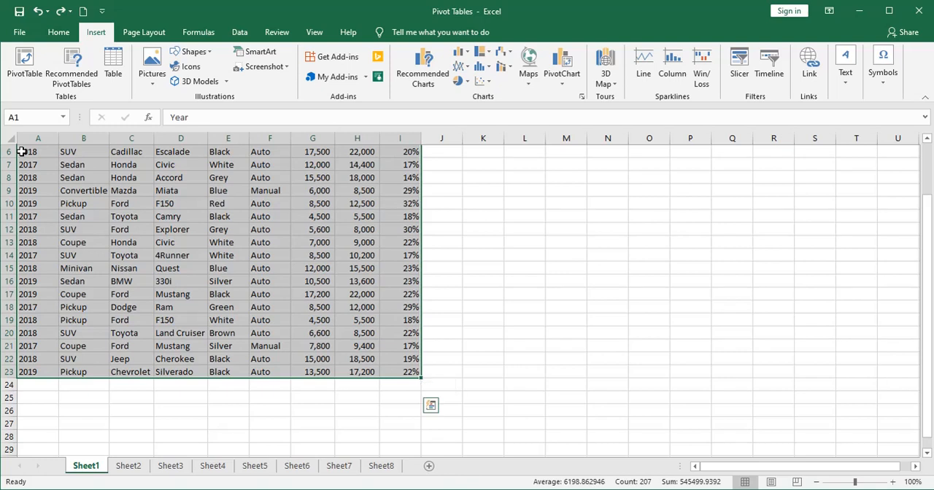
pyautogui.scroll(2, 21, 151)
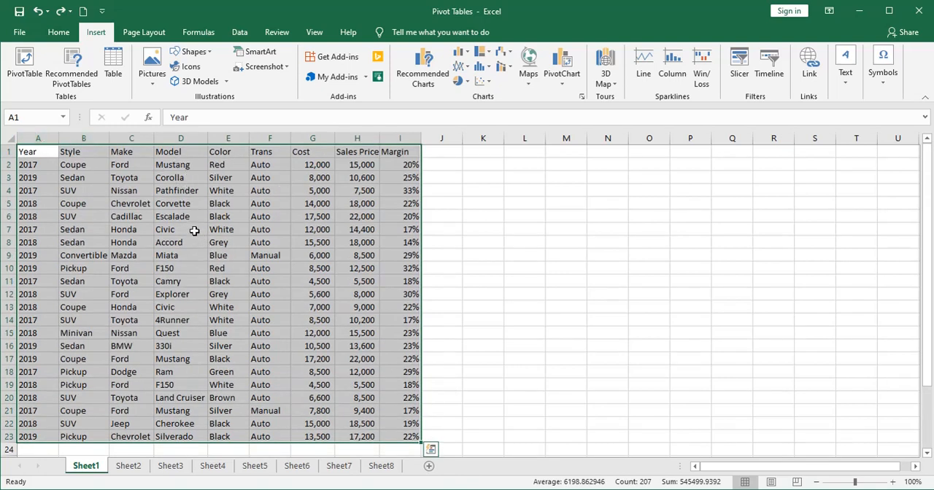
pyautogui.scroll(-5, 192, 229)
pyautogui.scroll(4, 195, 229)
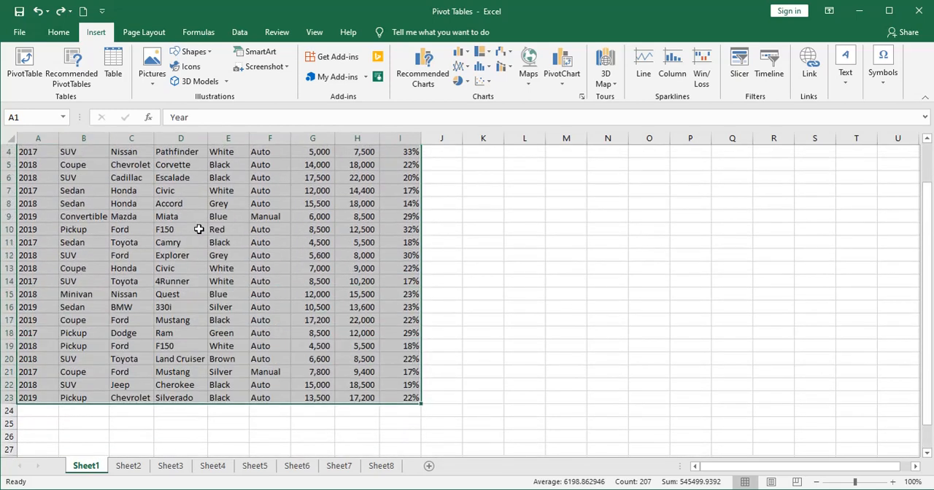
pyautogui.scroll(1, 199, 229)
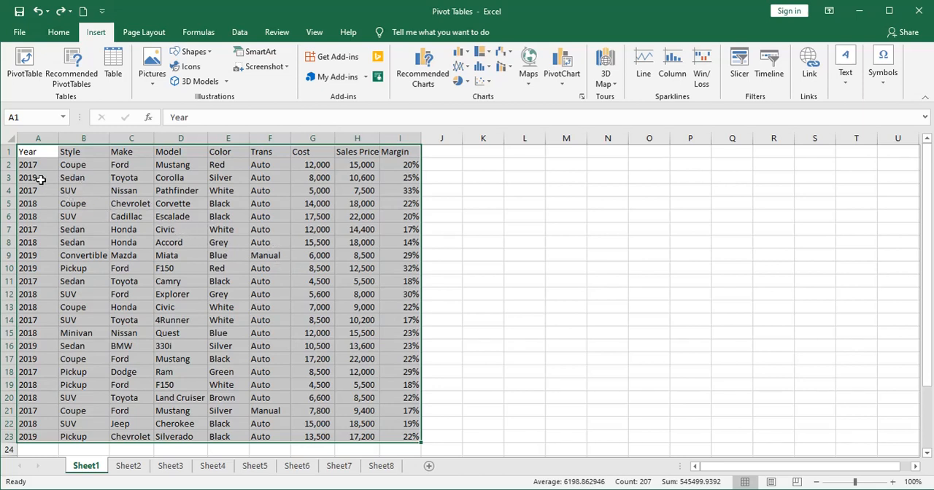
# - Try using the whole Sheet1 worksheet as the PivotTable source, check how far the marked range extends, and cancel without creating it
pyautogui.click(31, 153)
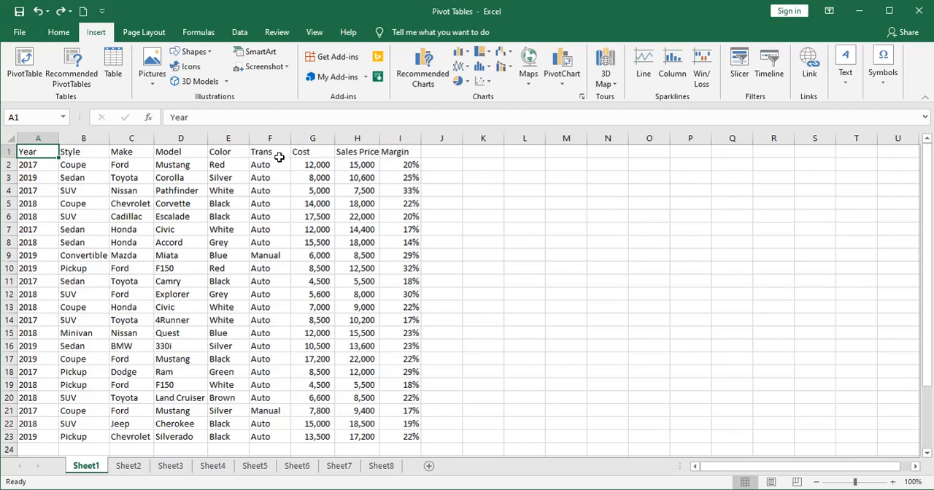
pyautogui.click(9, 139)
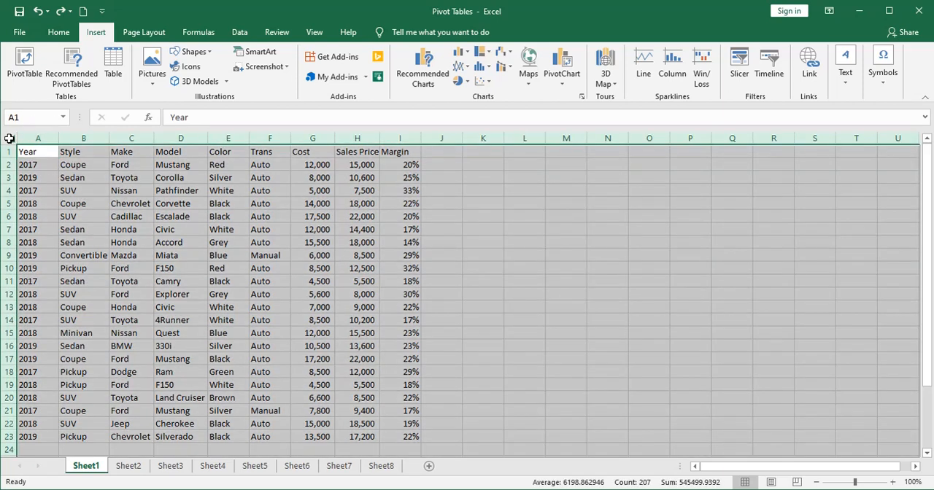
pyautogui.click(25, 62)
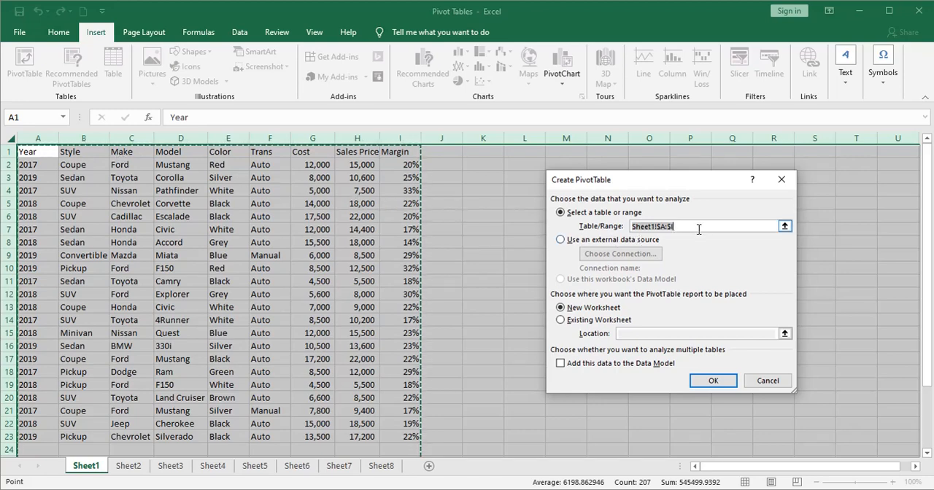
pyautogui.scroll(-4, 498, 293)
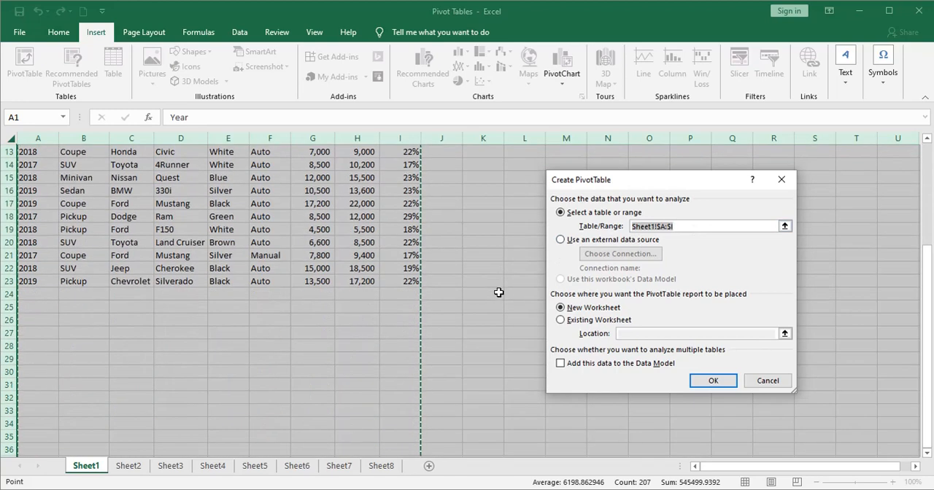
pyautogui.scroll(-2, 492, 291)
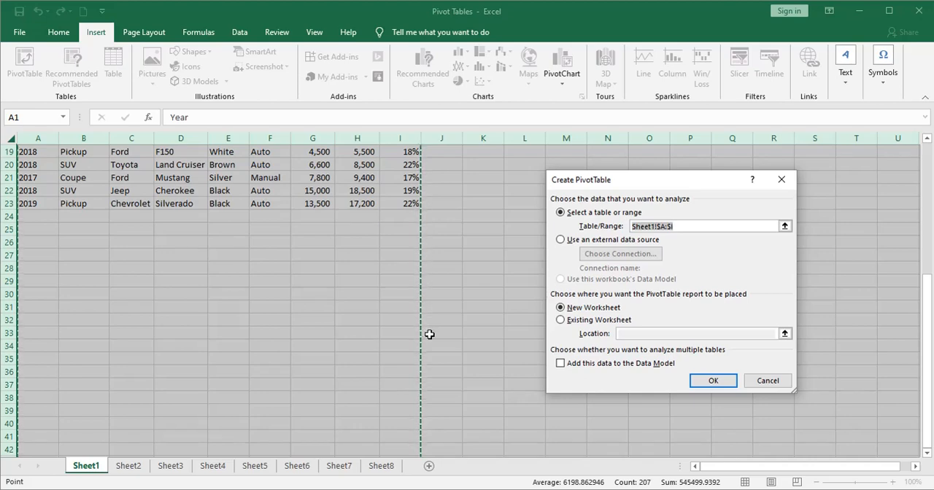
pyautogui.scroll(-13, 429, 334)
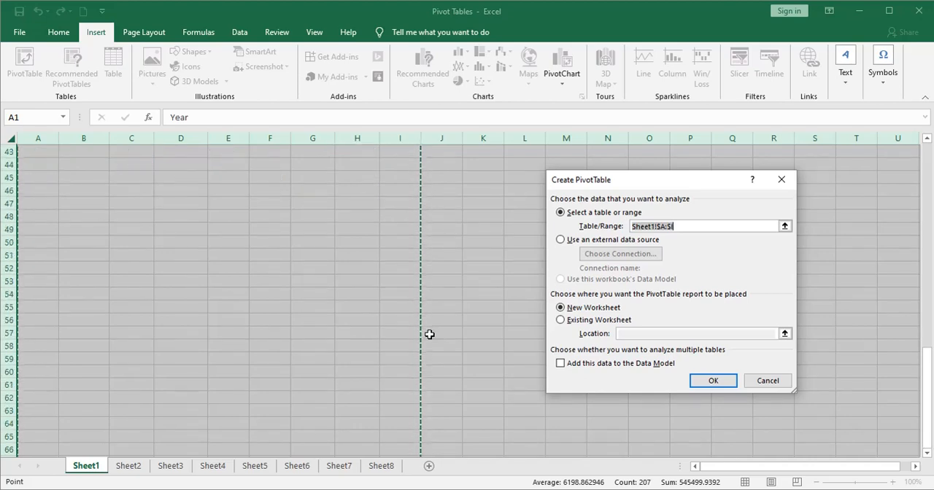
pyautogui.scroll(14, 430, 335)
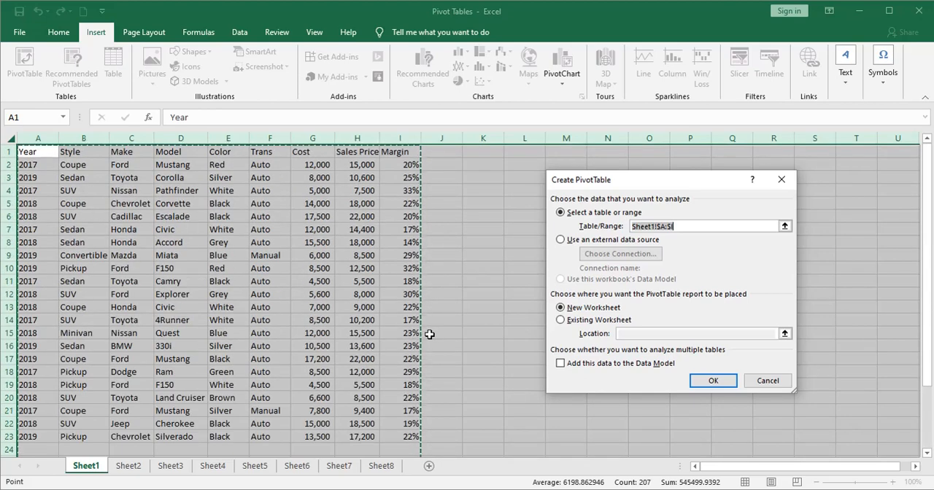
pyautogui.scroll(-3, 449, 303)
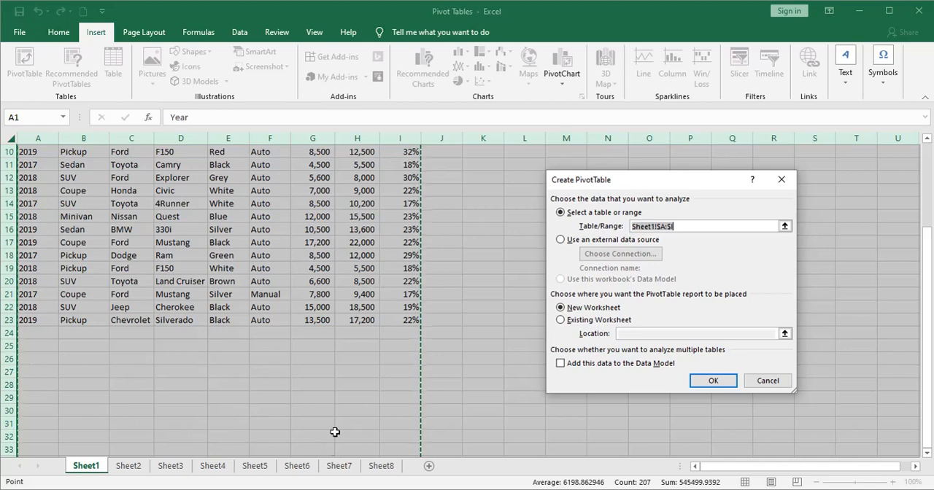
pyautogui.scroll(3, 336, 431)
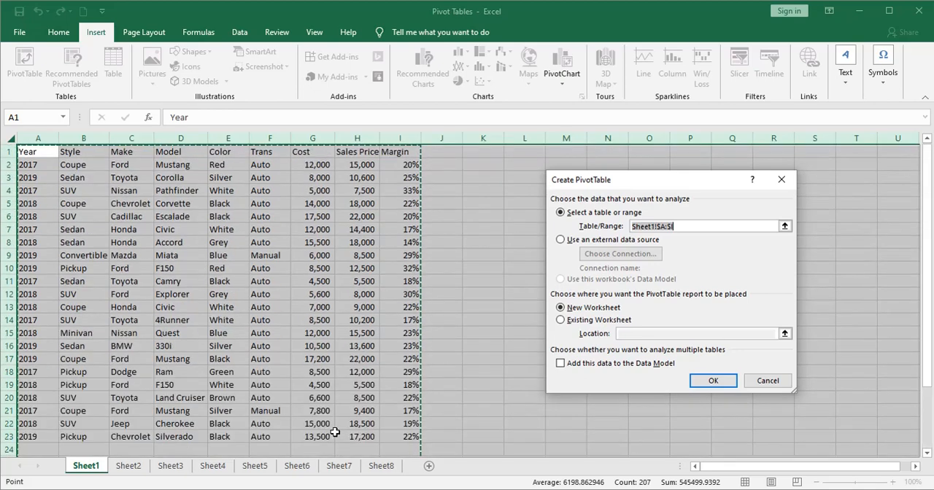
pyautogui.click(768, 381)
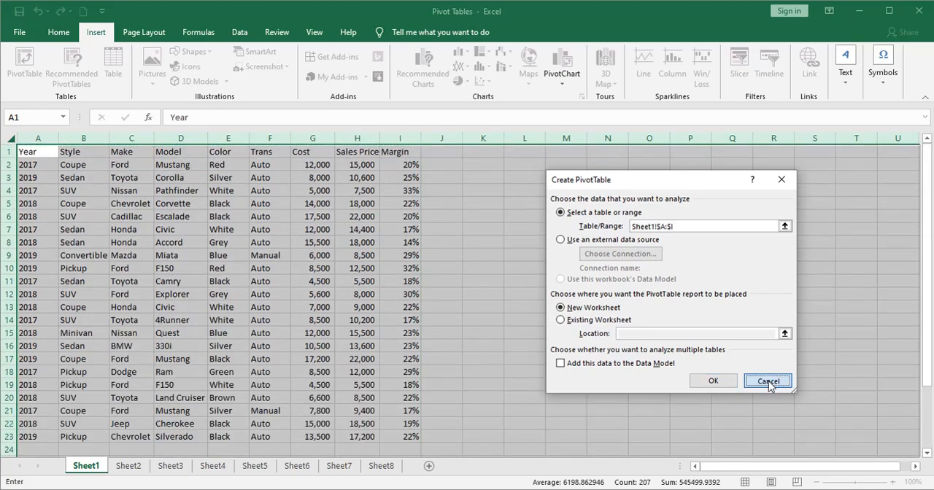
pyautogui.click(645, 356)
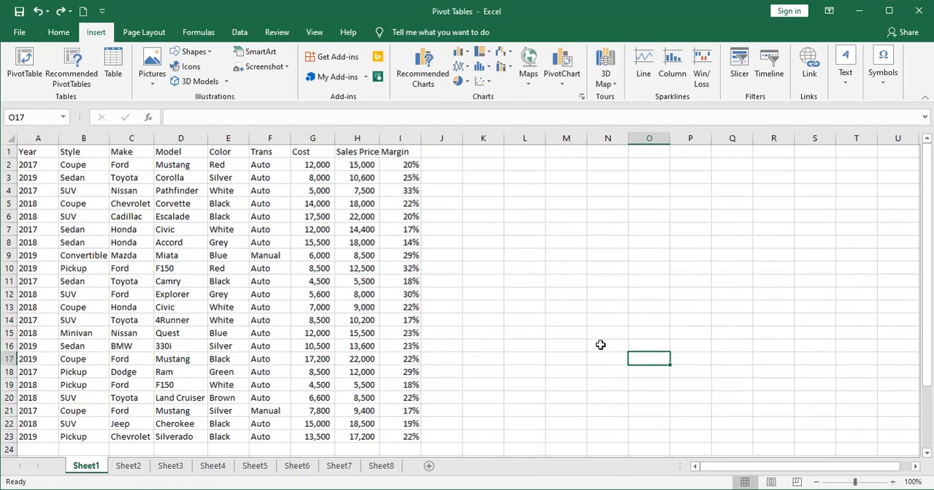
# - Select the entire connected data region around cell C7 on Sheet1, and likewise around the Year heading on Sheet2
pyautogui.click(113, 231)
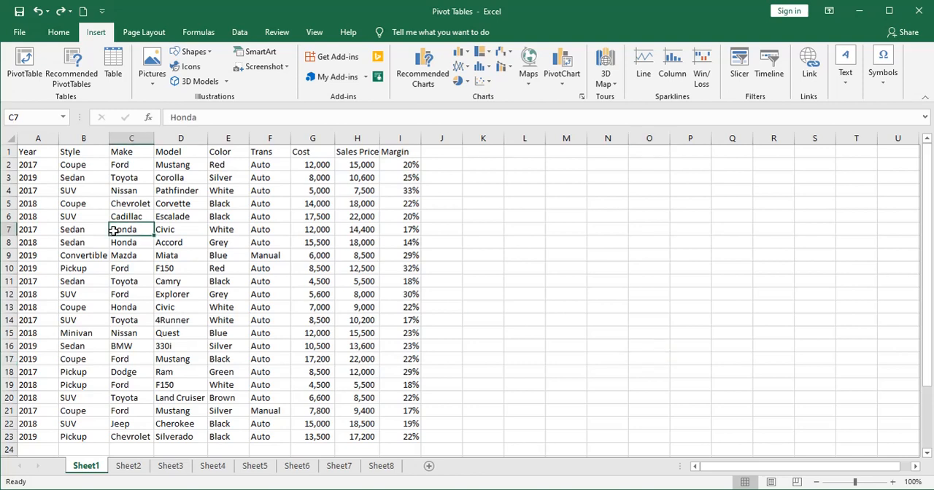
pyautogui.hotkey('ctrl', 'a')
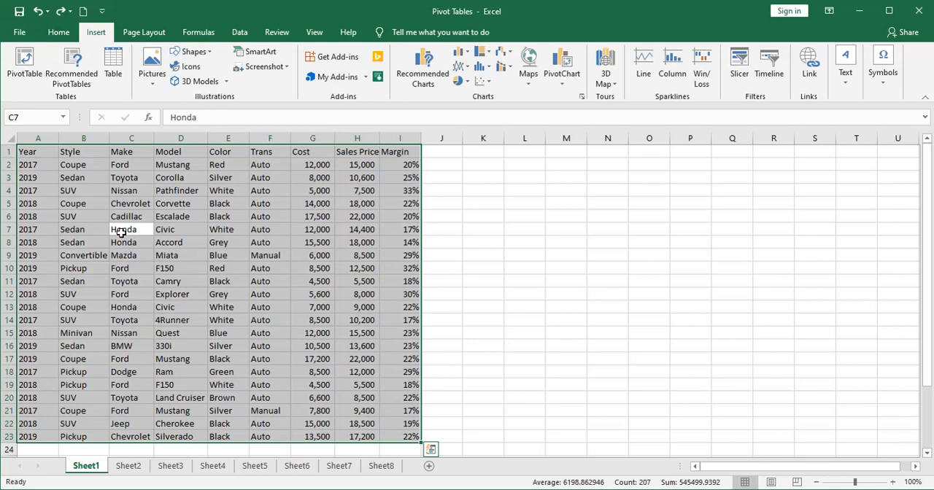
pyautogui.click(131, 467)
pyautogui.click(85, 322)
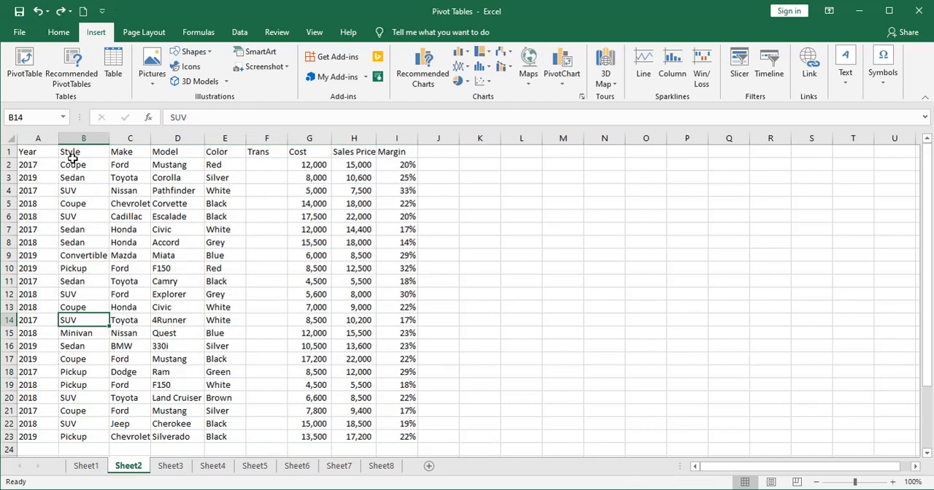
pyautogui.click(278, 151)
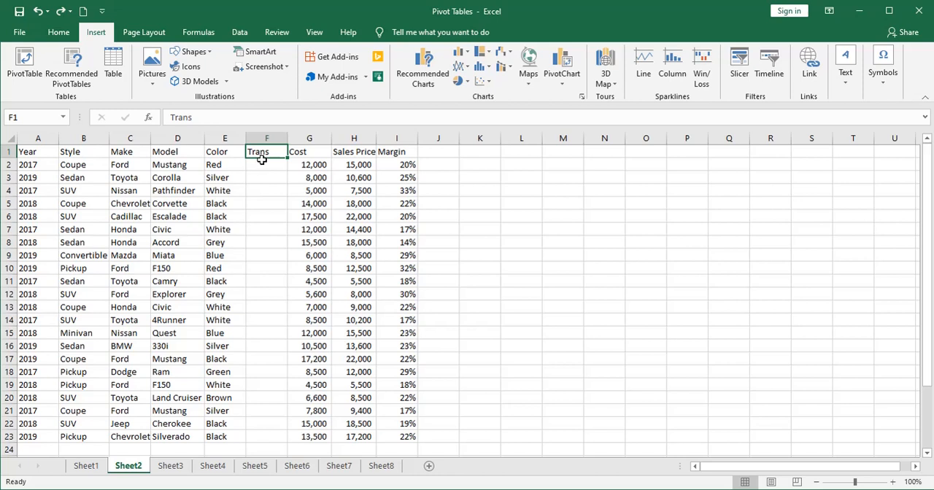
pyautogui.click(46, 152)
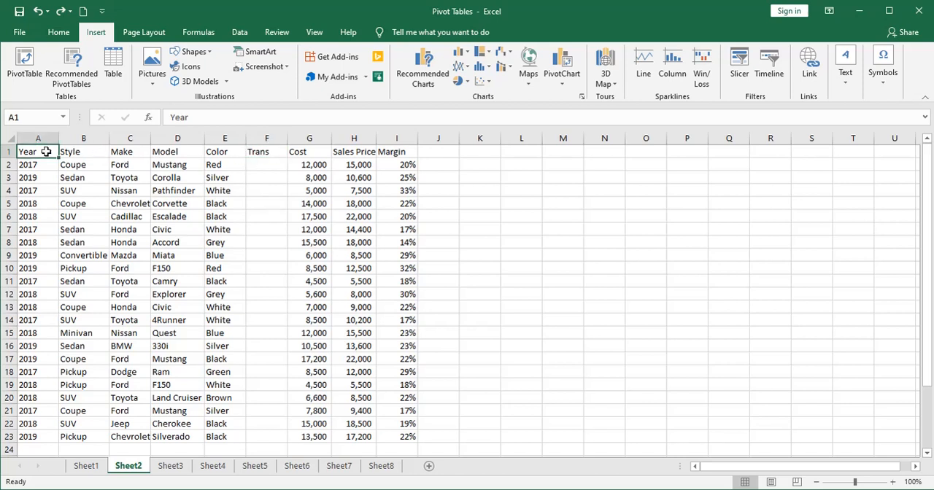
pyautogui.hotkey('ctrl', 'a')
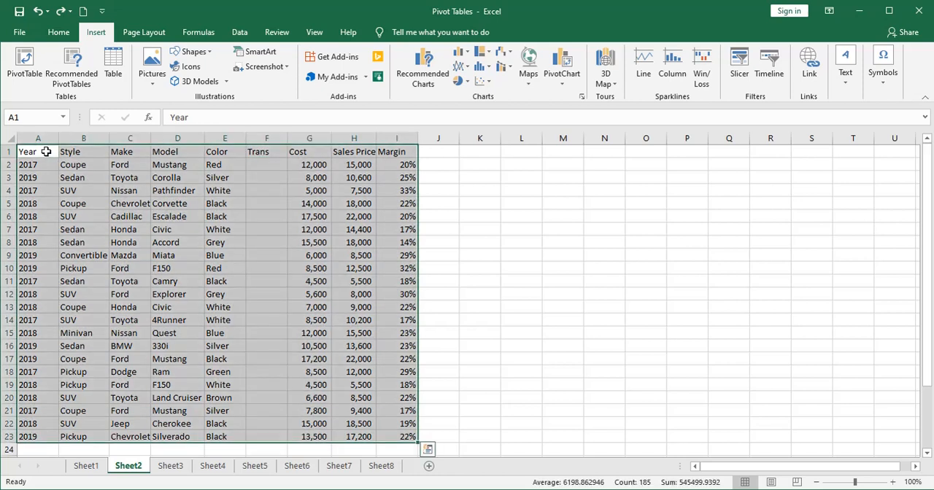
# - Test selecting the connected data region around cell B11 on Sheet3 and around cell C8 on Sheet4
pyautogui.click(177, 465)
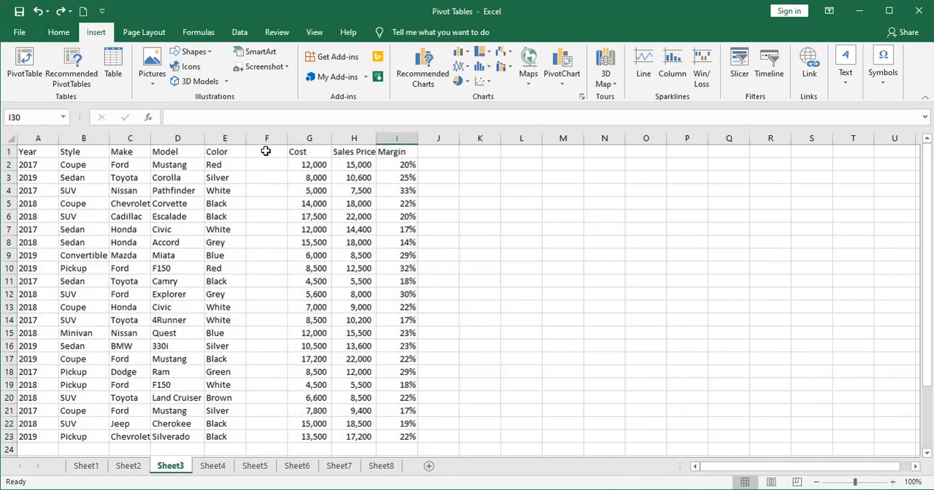
pyautogui.click(88, 281)
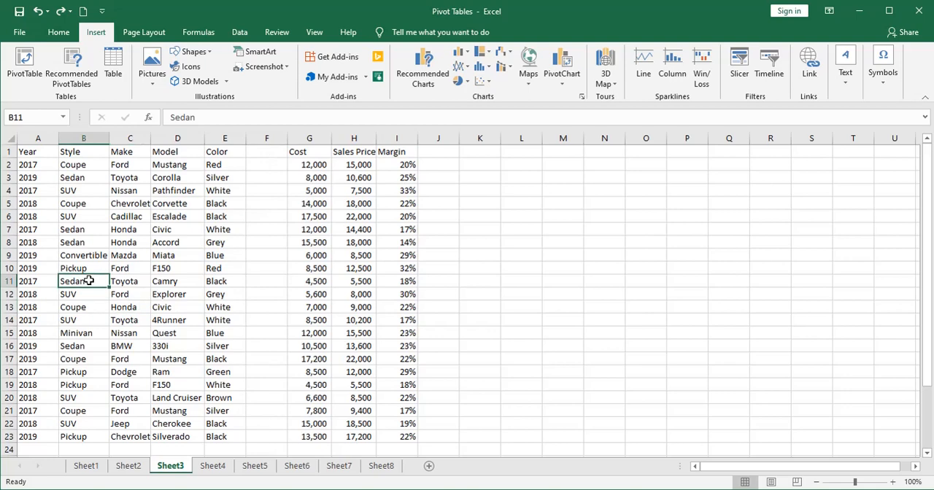
pyautogui.hotkey('ctrl', 'a')
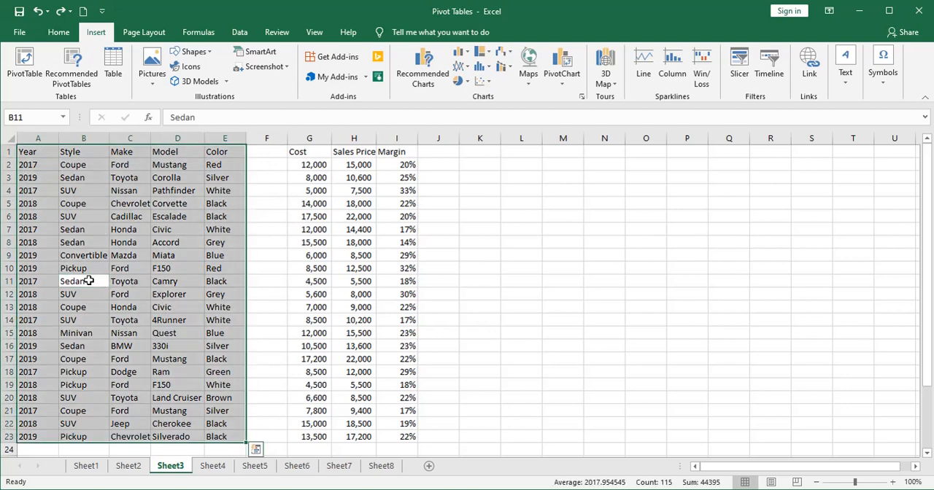
pyautogui.click(213, 466)
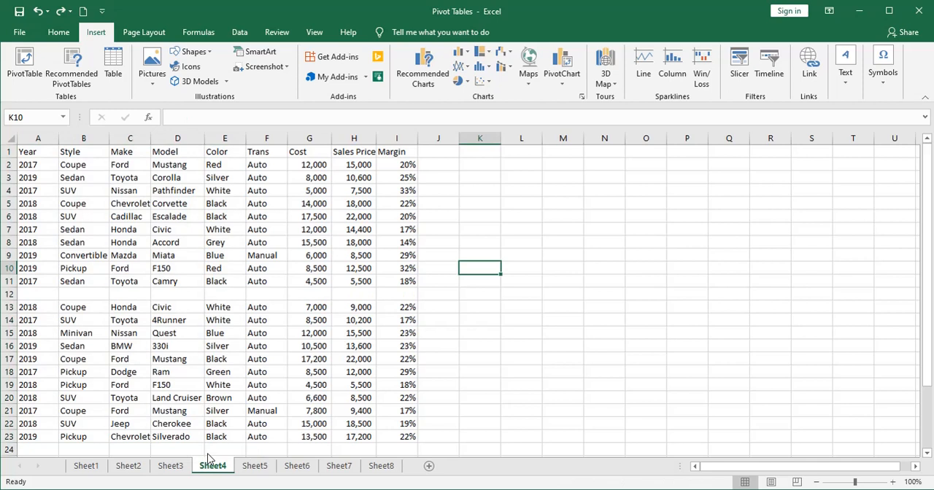
pyautogui.click(124, 244)
pyautogui.hotkey('ctrl', 'a')
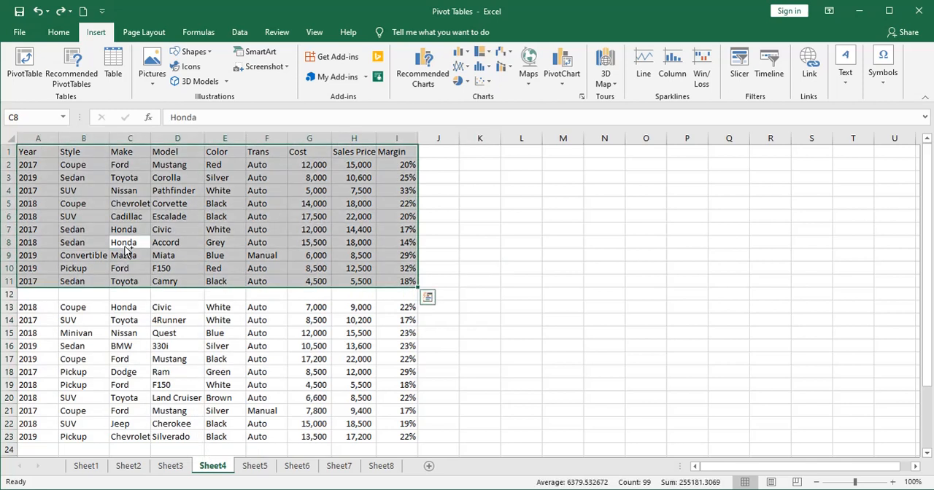
# - Create a PivotTable from the Sheet5 car data A1:I23, placed on the existing worksheet at cell K4
pyautogui.click(256, 467)
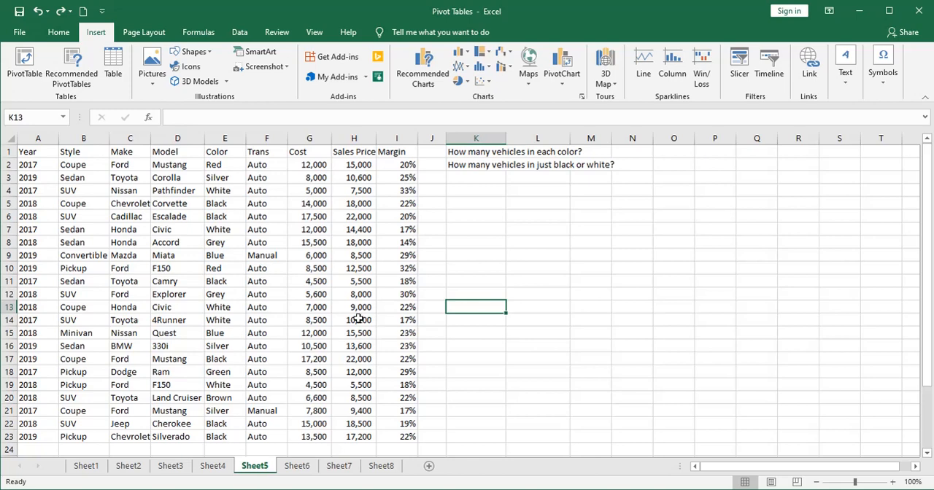
pyautogui.click(33, 154)
pyautogui.hotkey('ctrl', 'a')
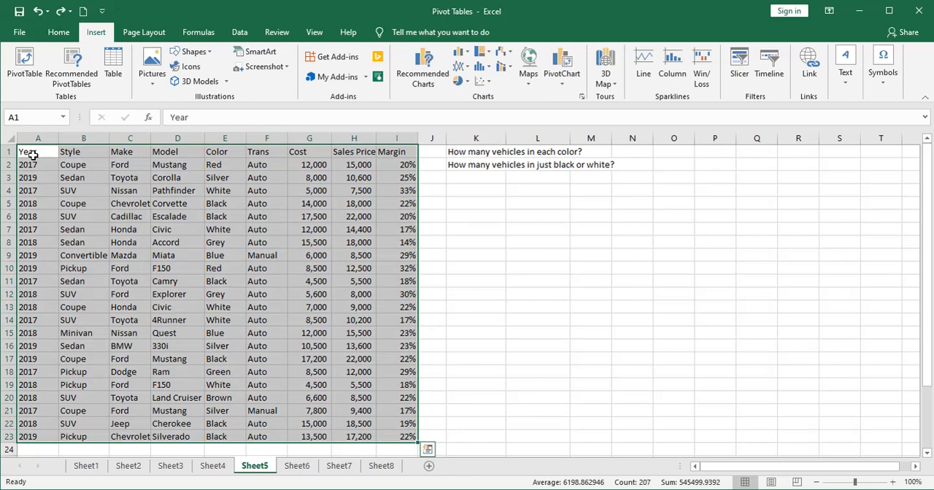
pyautogui.click(25, 65)
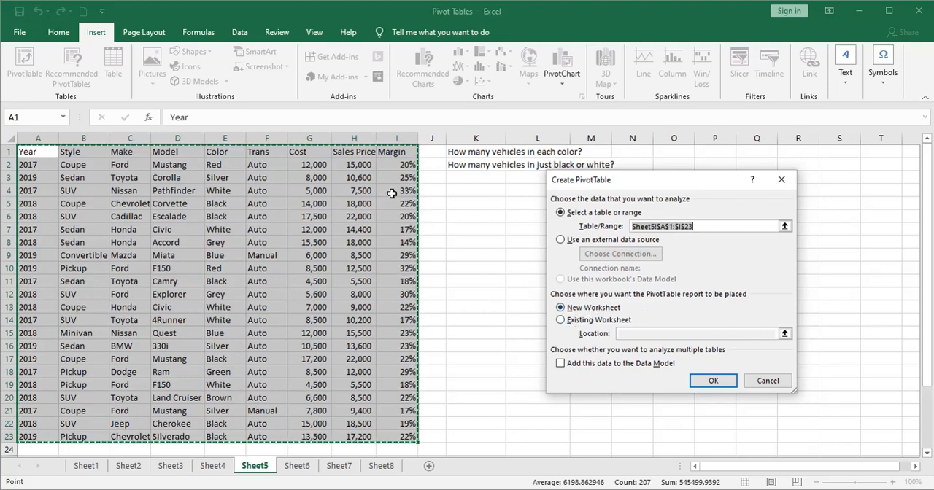
pyautogui.click(560, 321)
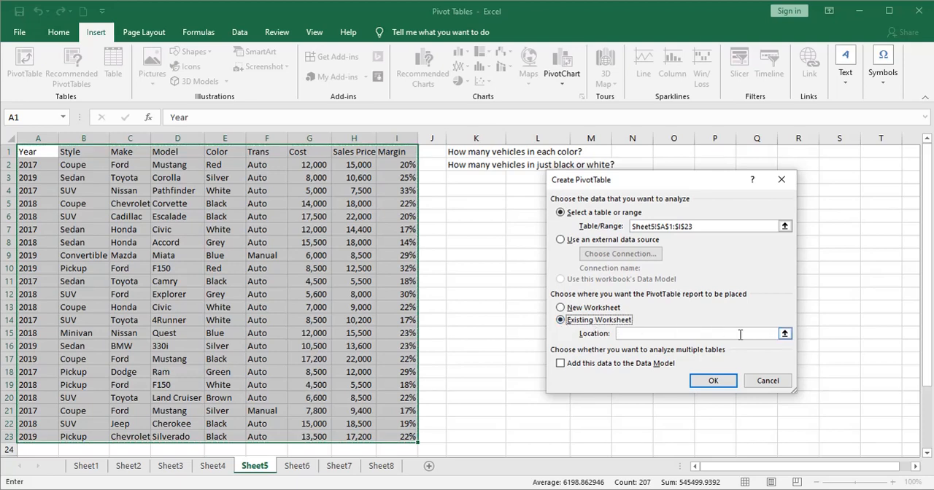
pyautogui.click(784, 333)
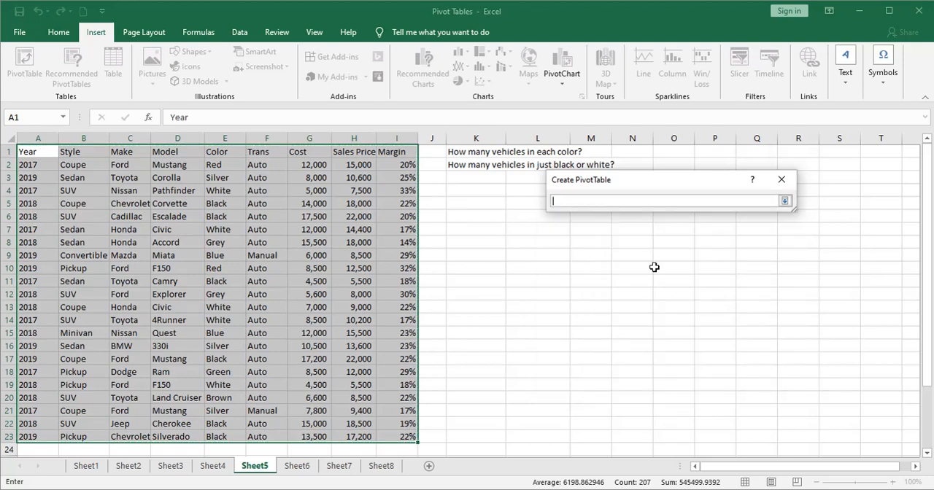
pyautogui.click(469, 191)
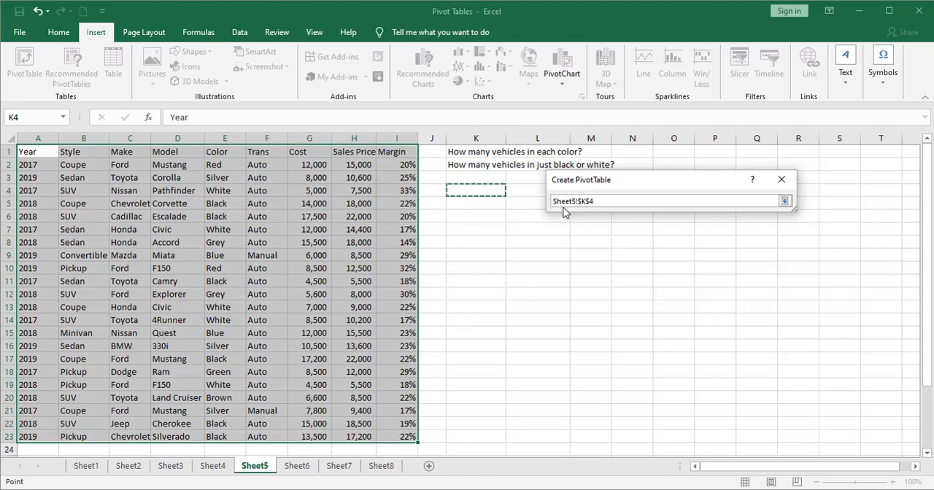
pyautogui.click(785, 200)
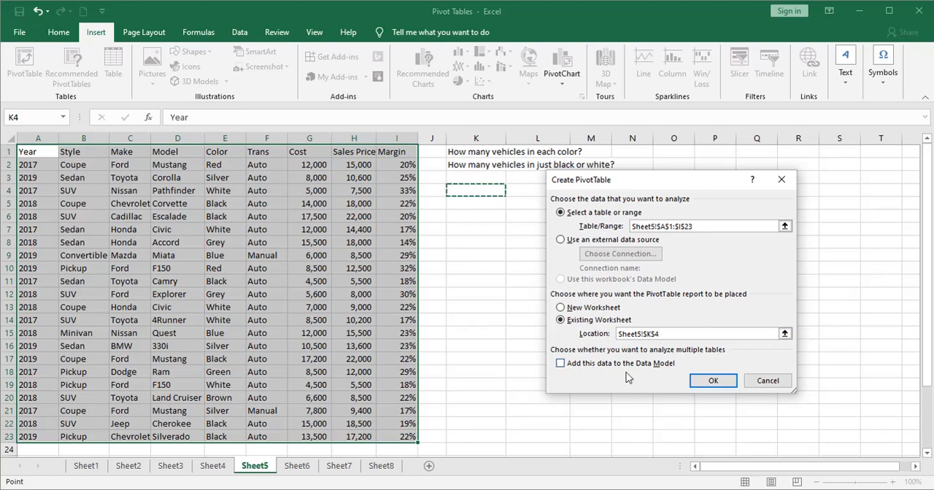
pyautogui.click(713, 380)
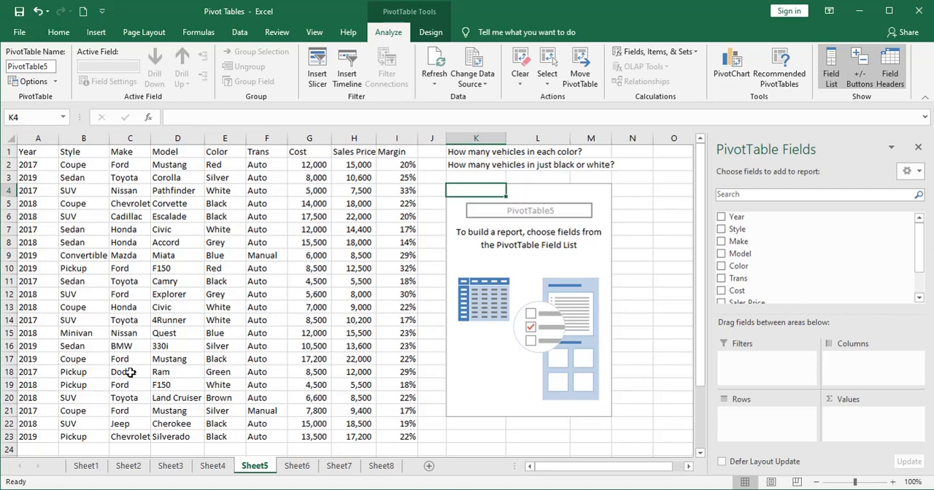
# - Add the Color field to the rows of the empty PivotTable on Sheet5
pyautogui.click(452, 152)
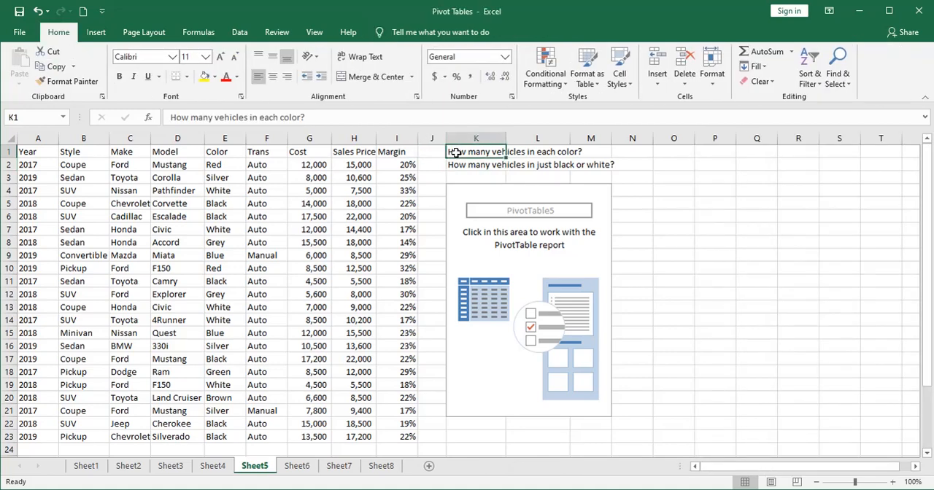
pyautogui.click(482, 268)
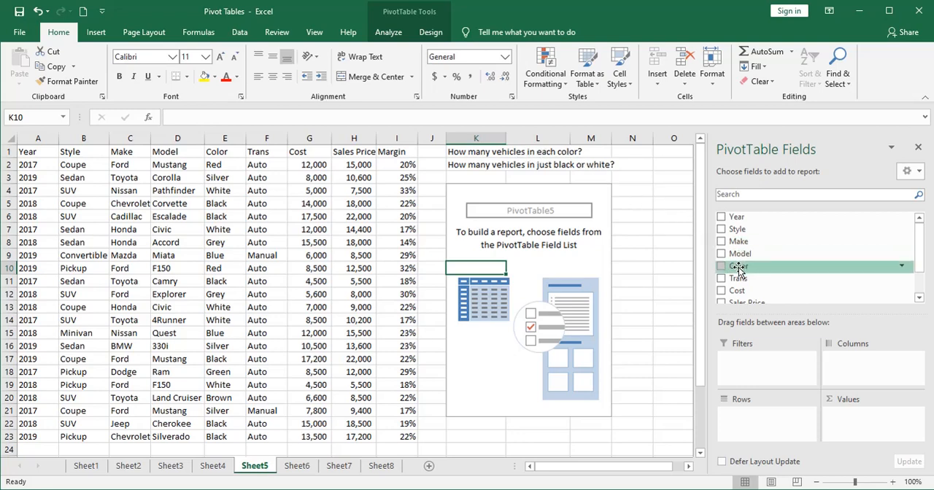
pyautogui.moveTo(738, 267); pyautogui.dragTo(758, 430)
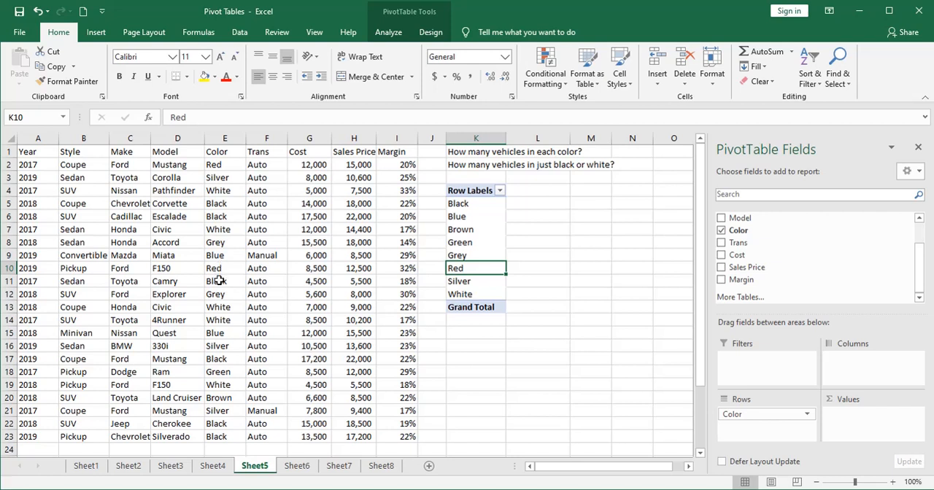
# - Compare the row labels with source colors, and add the Trans field as a count value to show vehicles per color
pyautogui.click(219, 207)
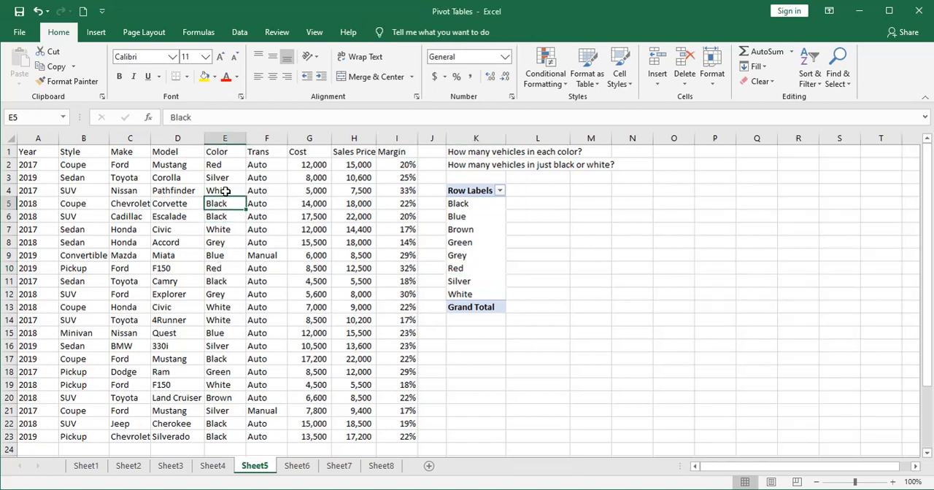
pyautogui.click(226, 191)
pyautogui.click(224, 179)
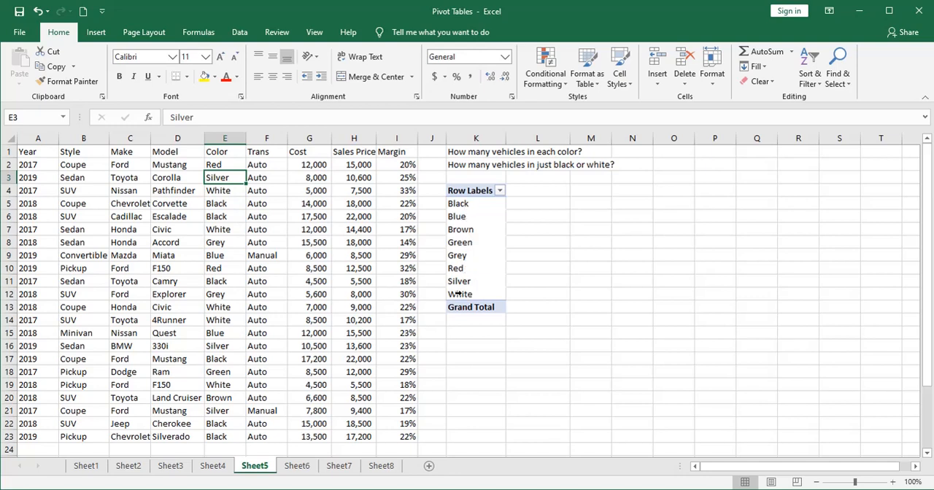
pyautogui.click(475, 255)
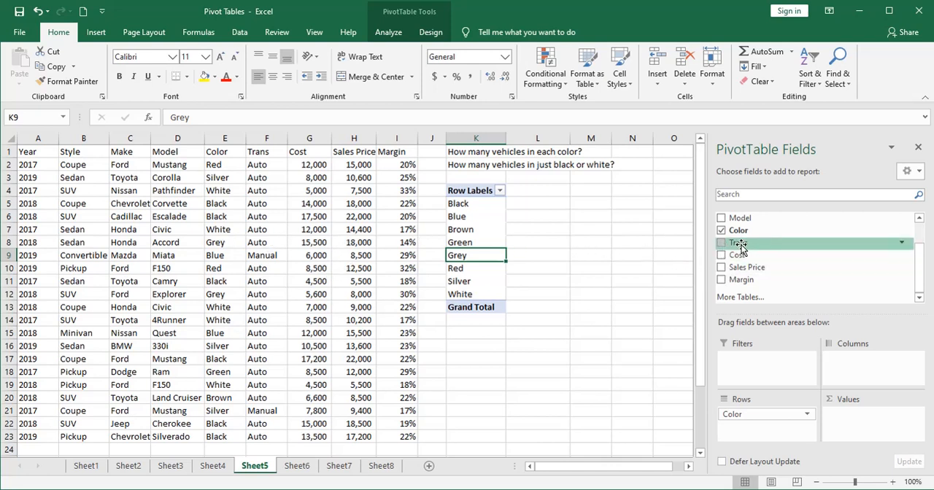
pyautogui.moveTo(738, 244); pyautogui.dragTo(844, 415)
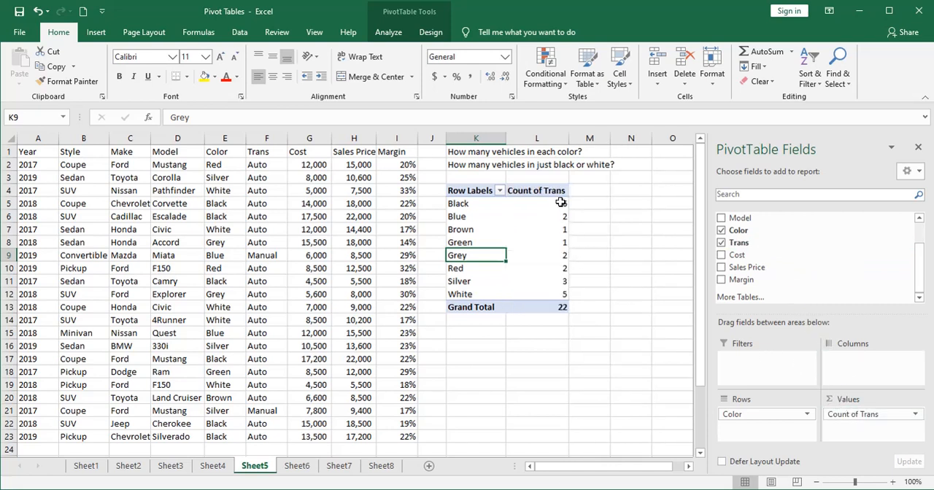
pyautogui.moveTo(539, 205)
pyautogui.click(589, 204)
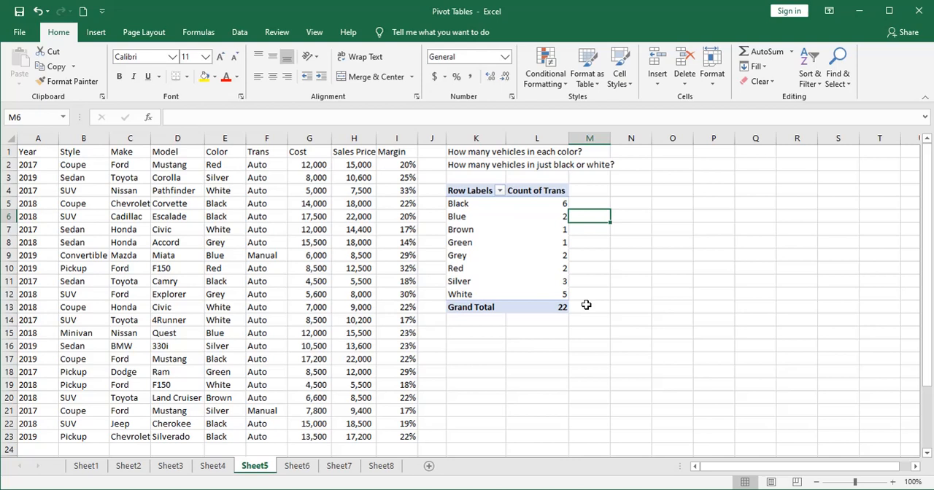
# - Filter the Sheet5 PivotTable's row labels to show only Black and White
pyautogui.click(436, 164)
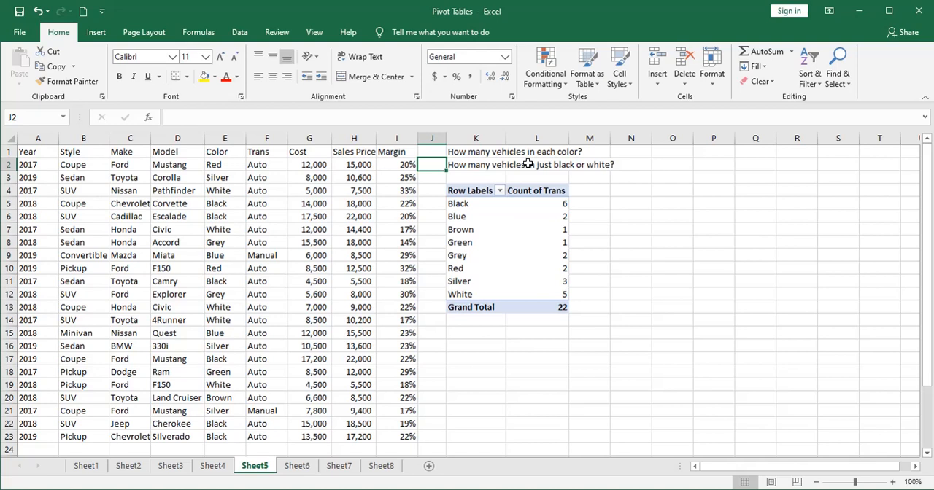
pyautogui.click(499, 191)
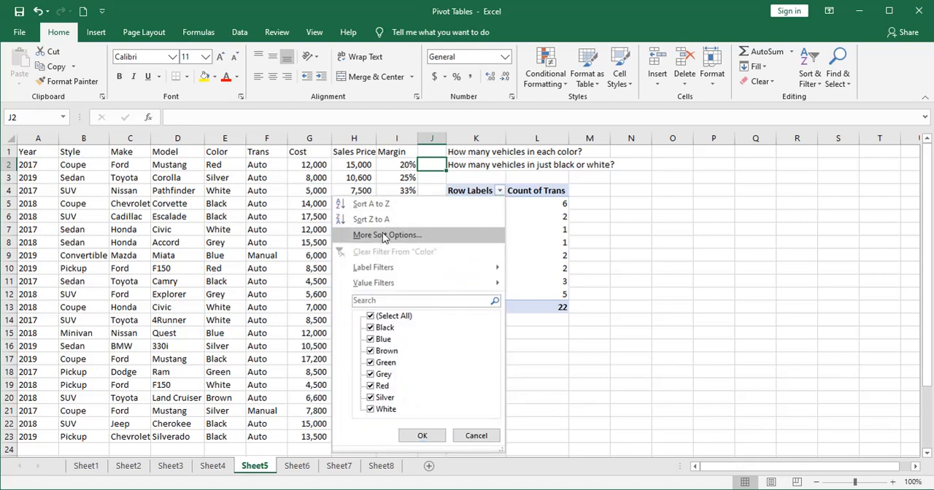
pyautogui.click(370, 317)
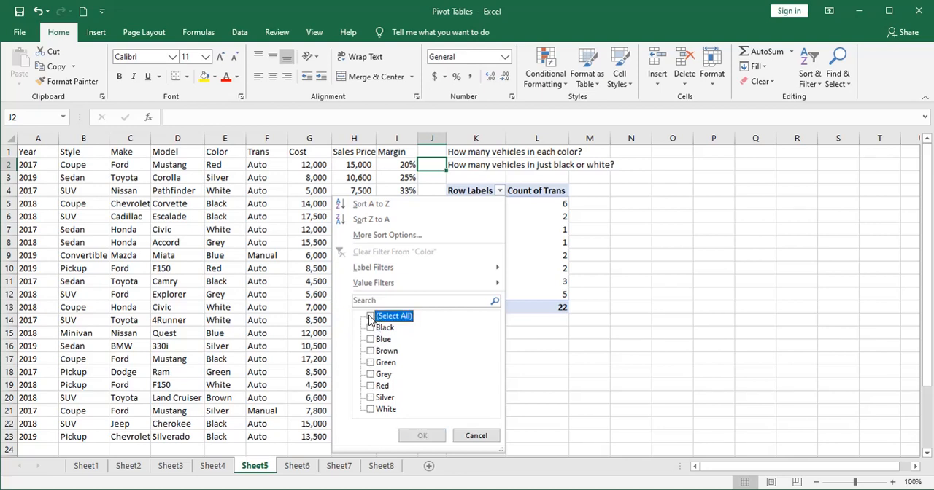
pyautogui.click(371, 328)
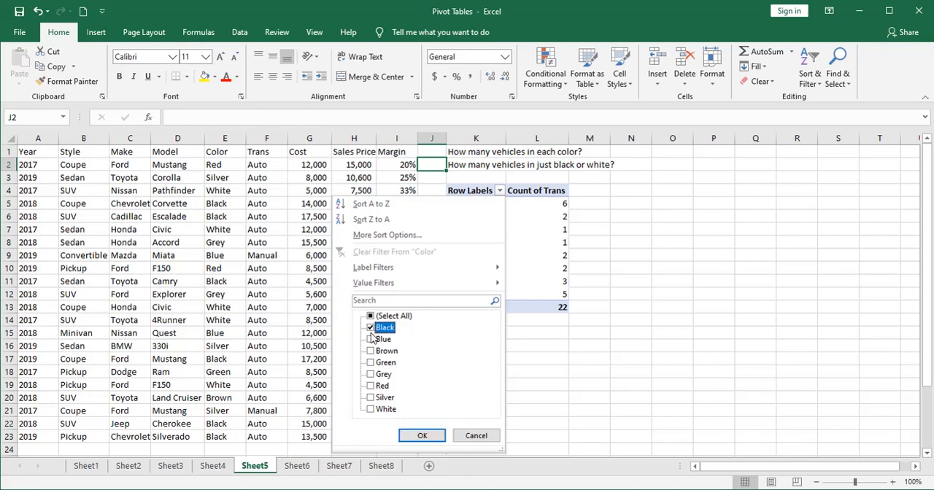
pyautogui.click(371, 410)
pyautogui.click(417, 436)
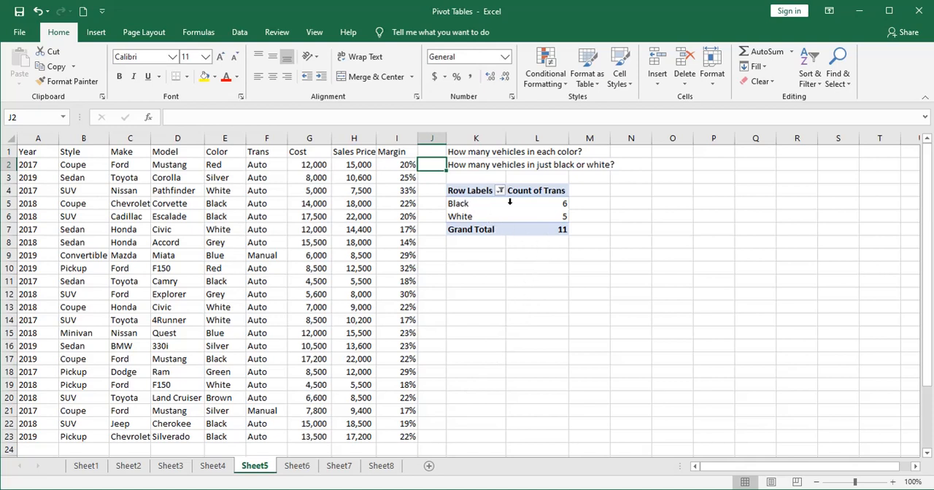
pyautogui.moveTo(523, 209)
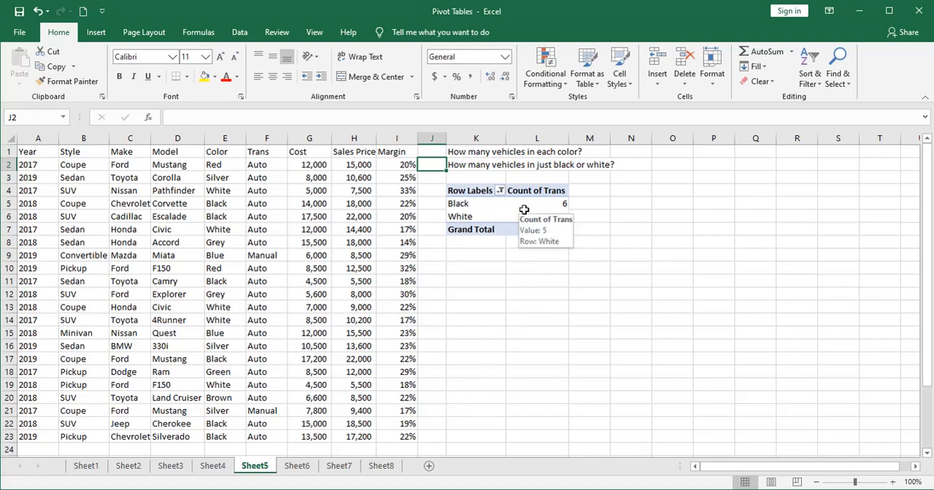
# - On Sheet6, build the PivotTable with Make as rows and the sum of Cost as values
pyautogui.click(297, 465)
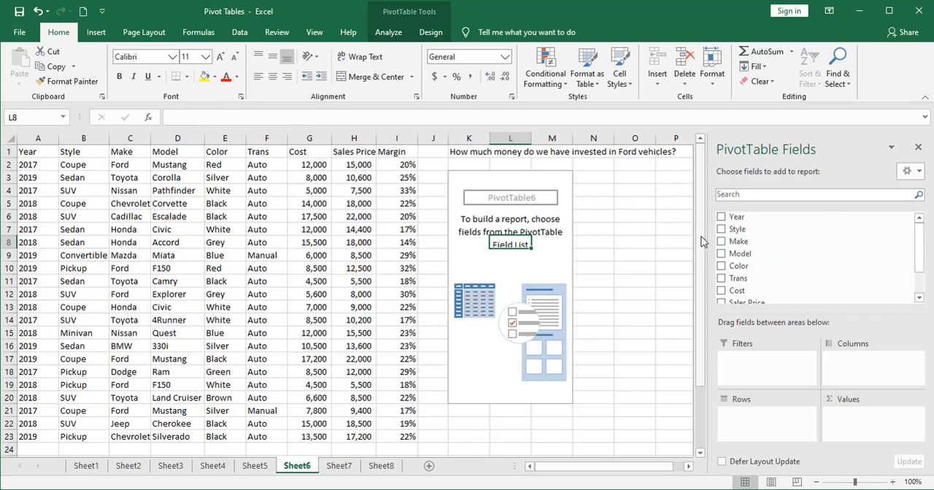
pyautogui.moveTo(737, 242); pyautogui.dragTo(748, 424)
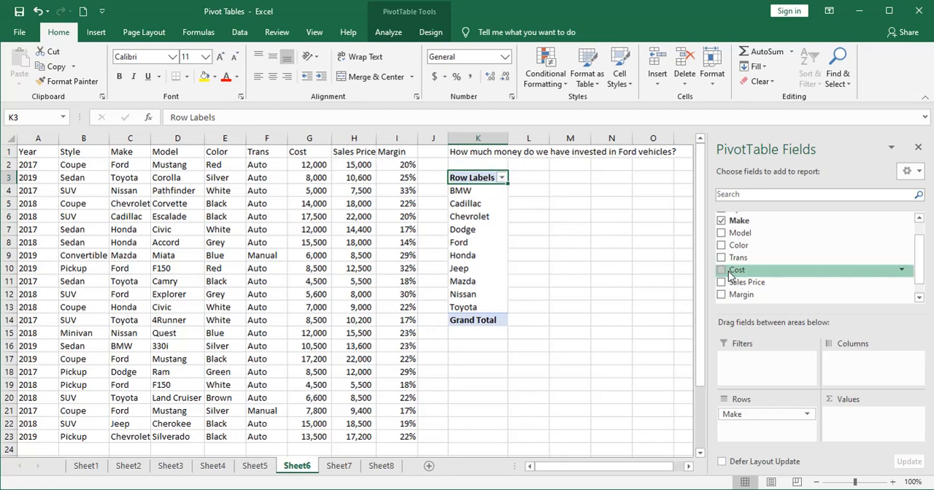
pyautogui.moveTo(729, 275); pyautogui.dragTo(851, 411)
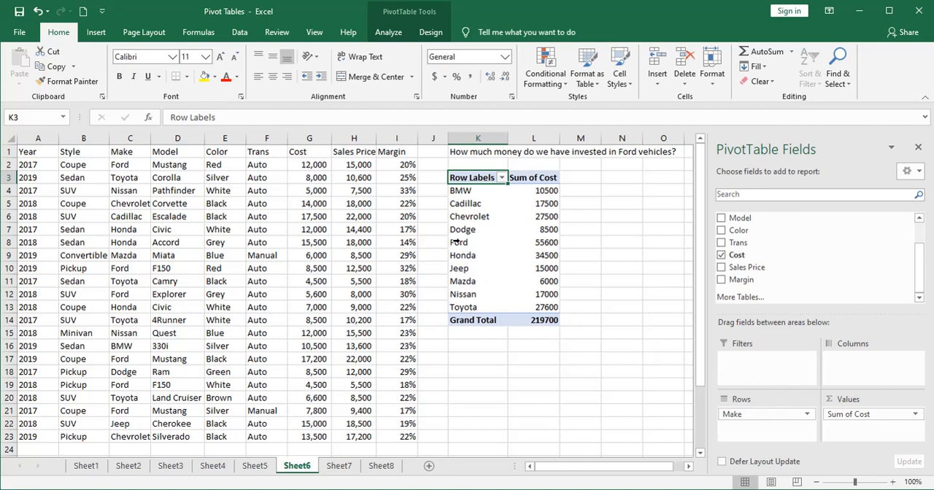
pyautogui.moveTo(539, 245)
# - Select the source Cost cells of all Ford vehicles together to check their sum against the PivotTable's Ford figure
pyautogui.click(303, 164)
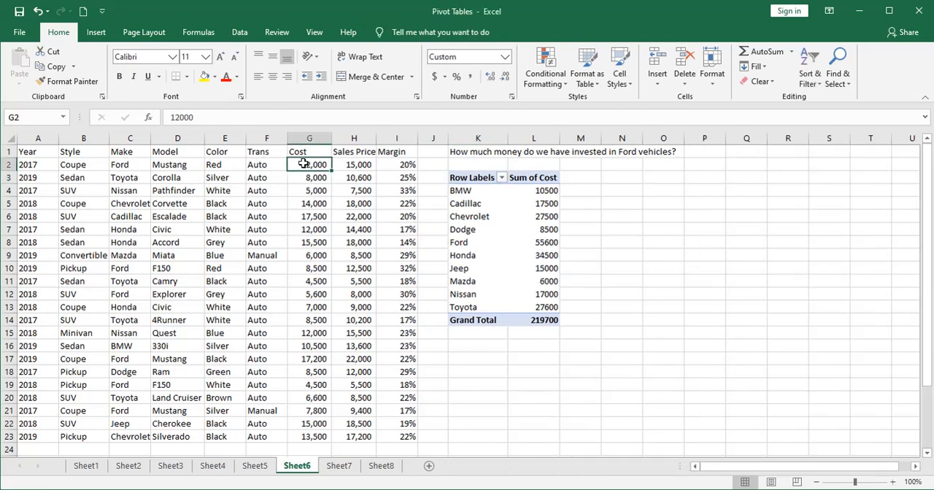
pyautogui.keyDown('ctrl'); pyautogui.click(308, 270); pyautogui.keyUp('ctrl')
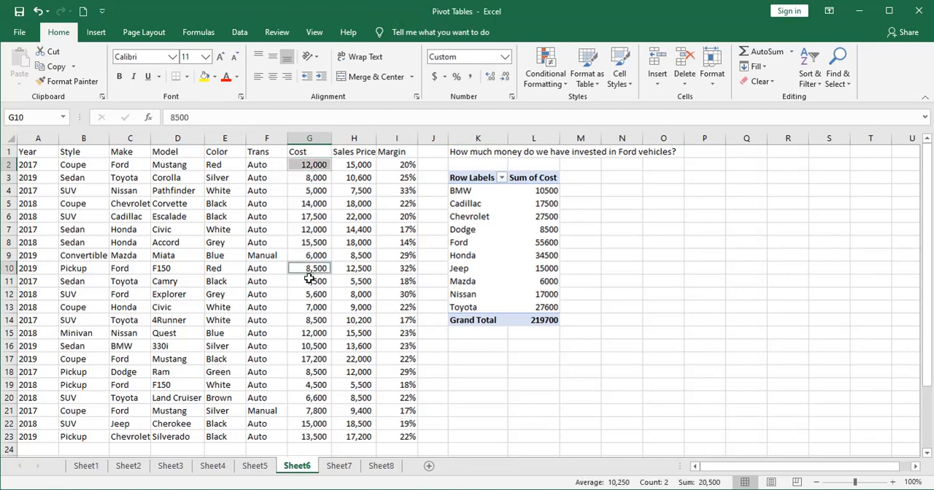
pyautogui.keyDown('ctrl'); pyautogui.click(307, 296); pyautogui.keyUp('ctrl')
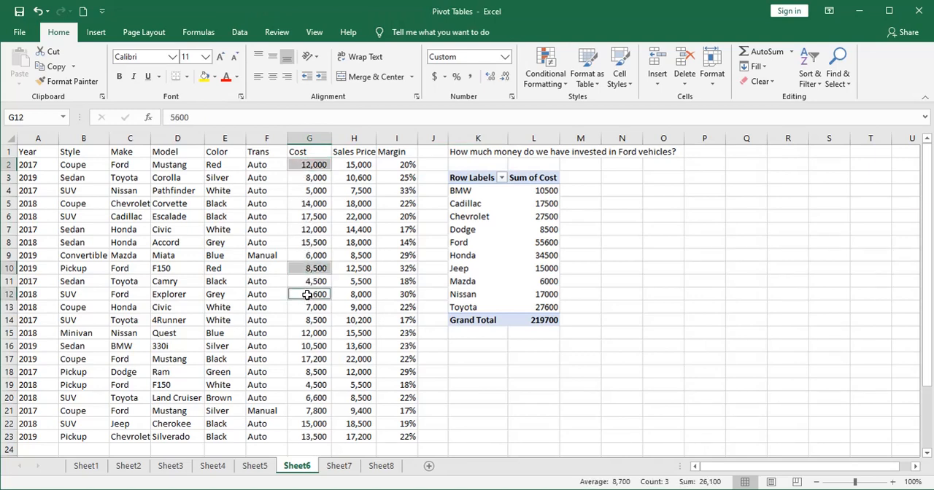
pyautogui.keyDown('ctrl'); pyautogui.click(303, 358); pyautogui.keyUp('ctrl')
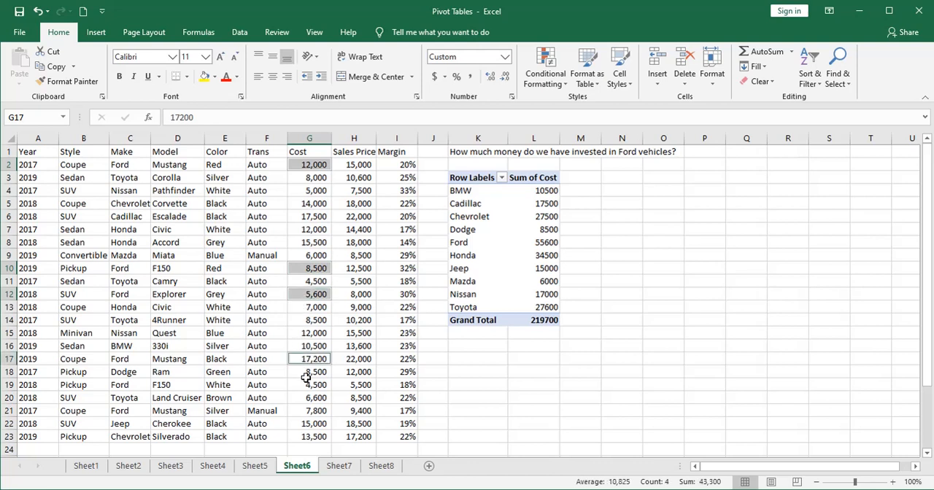
pyautogui.keyDown('ctrl'); pyautogui.click(308, 384); pyautogui.keyUp('ctrl')
pyautogui.keyDown('ctrl'); pyautogui.click(310, 411); pyautogui.keyUp('ctrl')
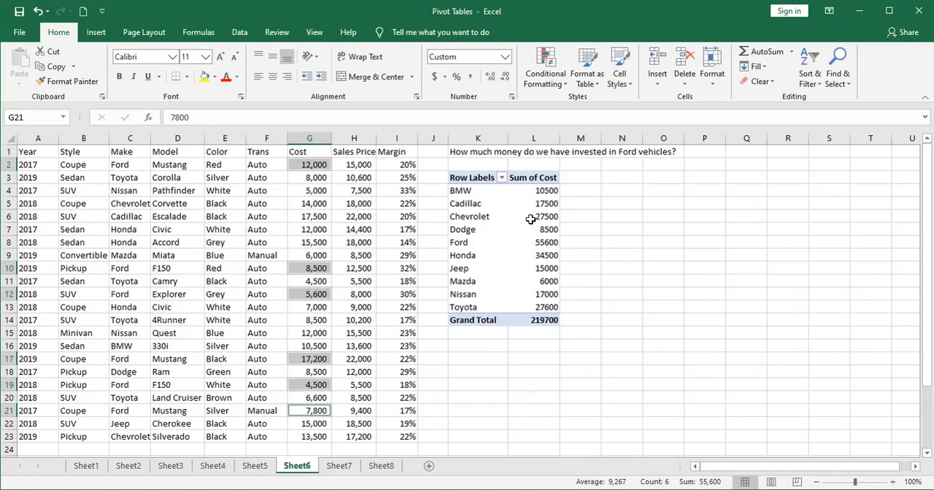
# - Filter the Sheet6 PivotTable's row labels to show only Ford
pyautogui.click(502, 178)
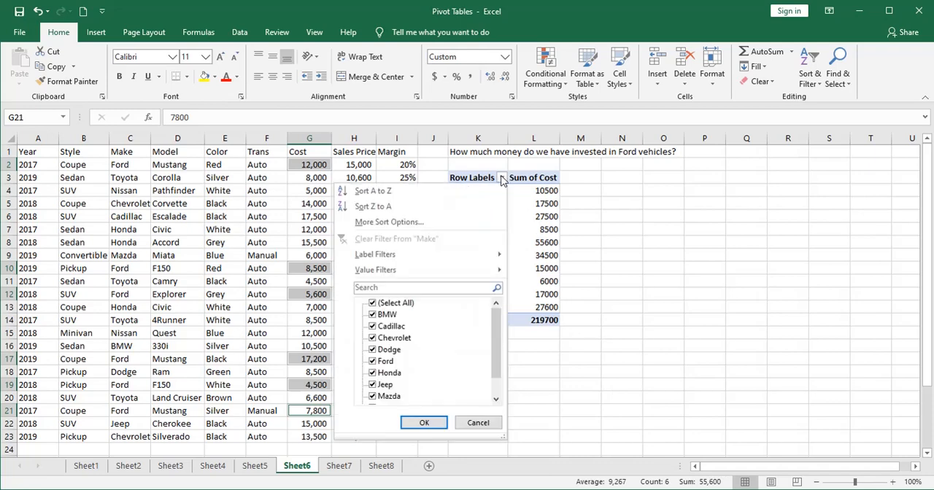
pyautogui.click(373, 303)
pyautogui.click(372, 362)
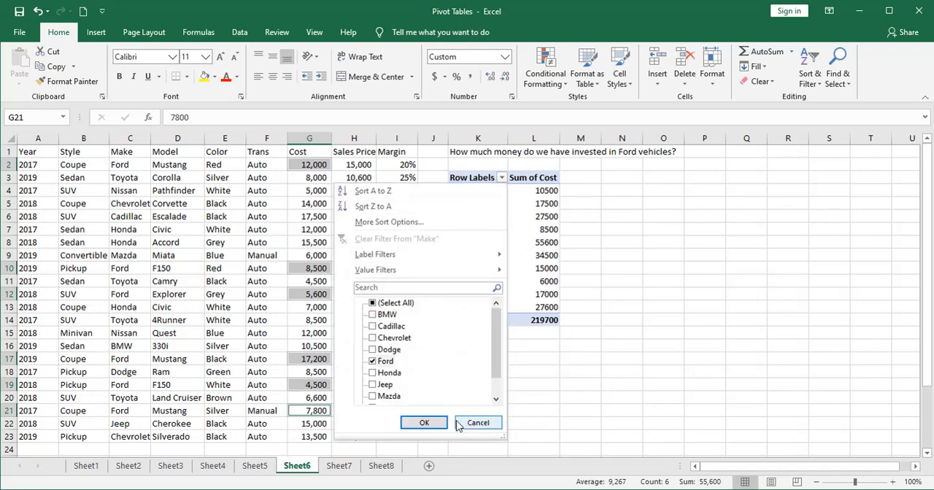
pyautogui.click(423, 423)
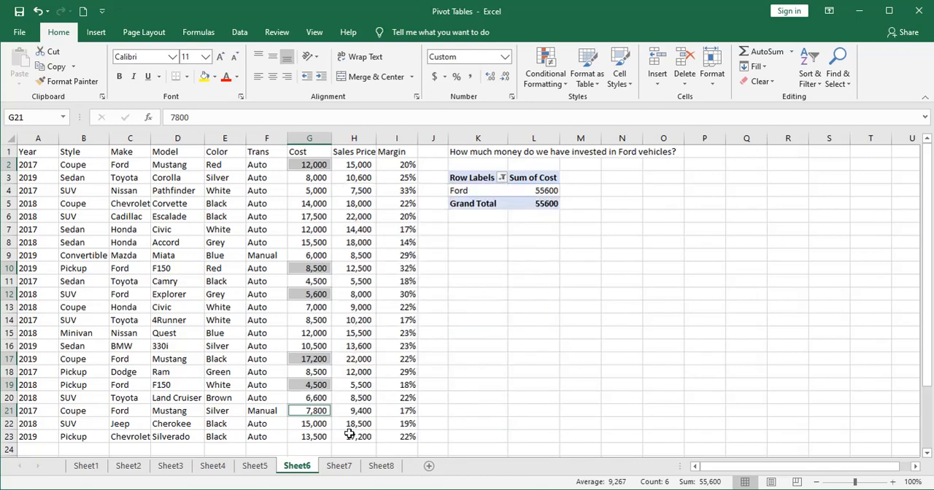
# - On Sheet7, add the Make field to the columns of the empty PivotTable
pyautogui.click(340, 467)
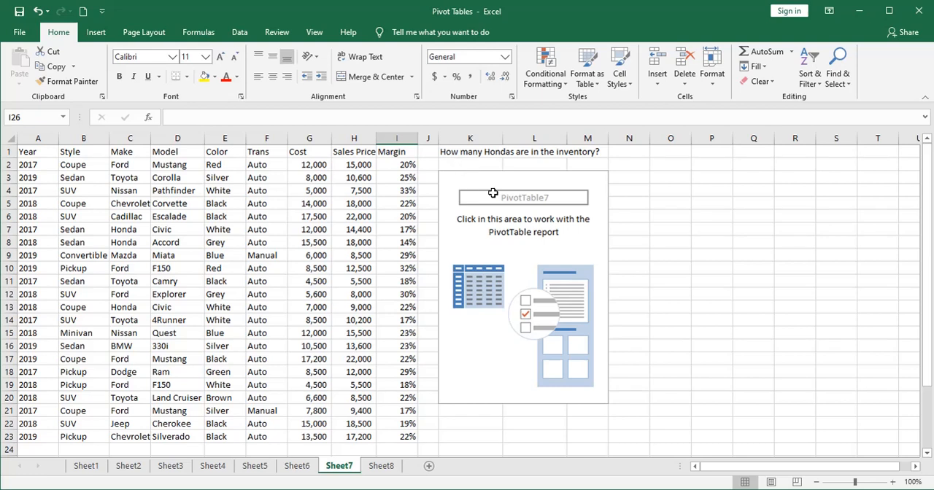
pyautogui.click(494, 232)
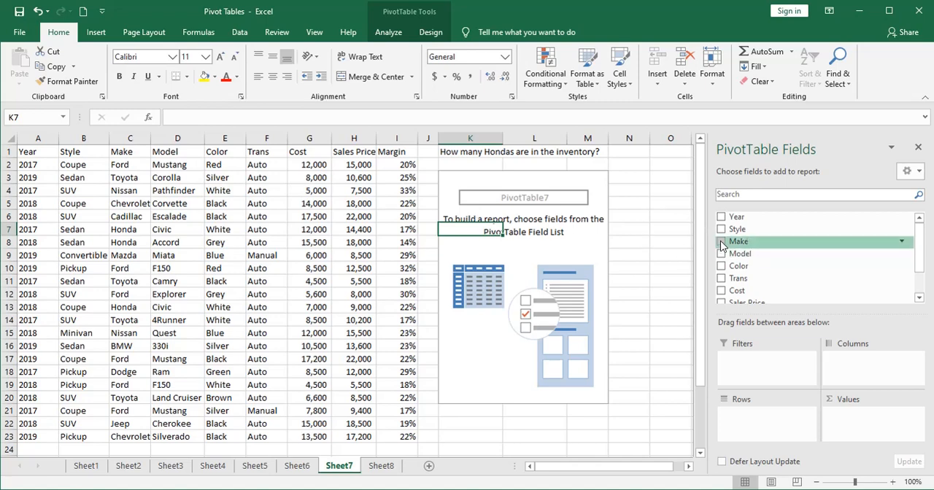
pyautogui.moveTo(721, 246)
pyautogui.mouseDown()
pyautogui.moveTo(771, 260)
pyautogui.moveTo(786, 285)
pyautogui.moveTo(766, 307)
pyautogui.moveTo(783, 328)
pyautogui.moveTo(784, 353)
pyautogui.moveTo(848, 368)
pyautogui.moveTo(774, 416)
pyautogui.moveTo(848, 366)
pyautogui.mouseUp()
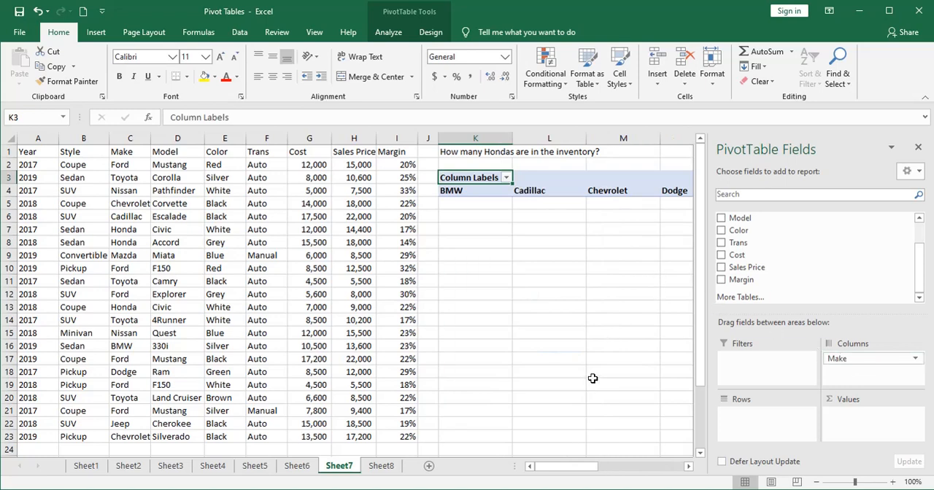
# - Filter the Sheet7 PivotTable's column labels to show only Honda
pyautogui.moveTo(580, 470); pyautogui.dragTo(560, 473)
pyautogui.click(507, 178)
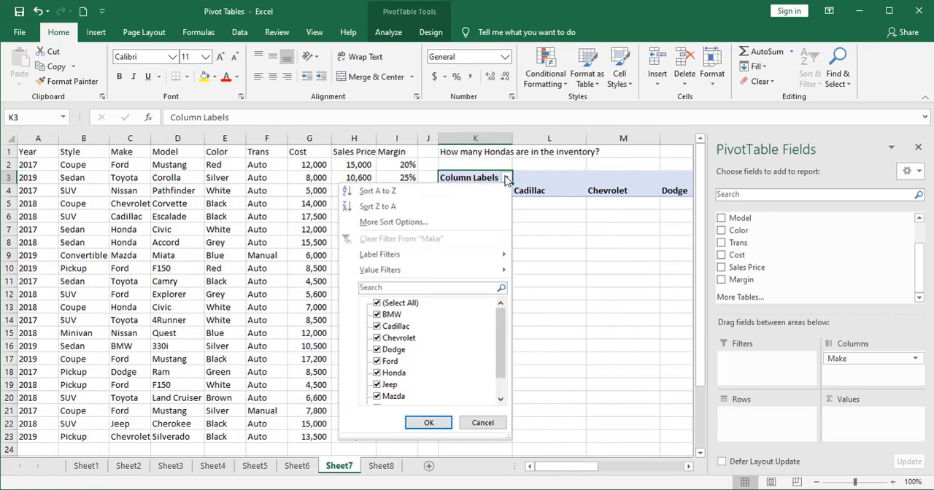
pyautogui.click(378, 304)
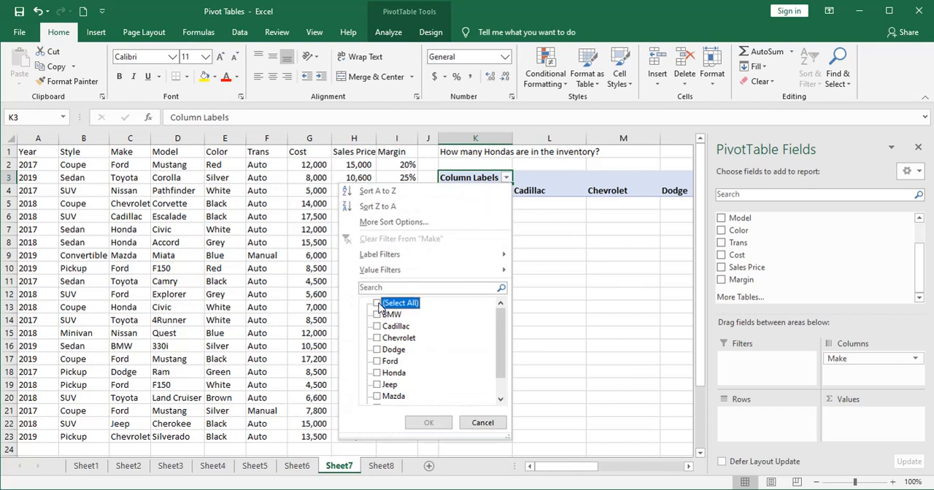
pyautogui.click(377, 373)
pyautogui.click(432, 423)
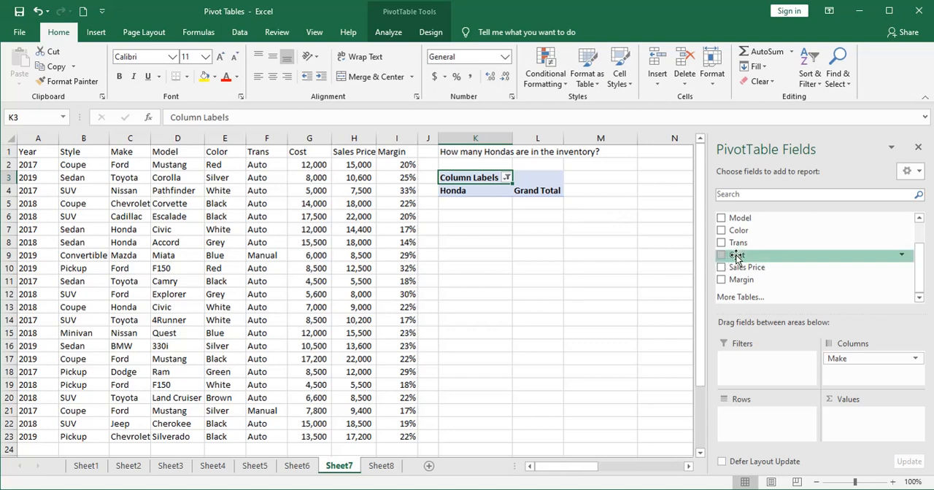
# - Add the Cost field to the Sheet7 PivotTable's values and summarize it by Count
pyautogui.moveTo(736, 257); pyautogui.dragTo(852, 419)
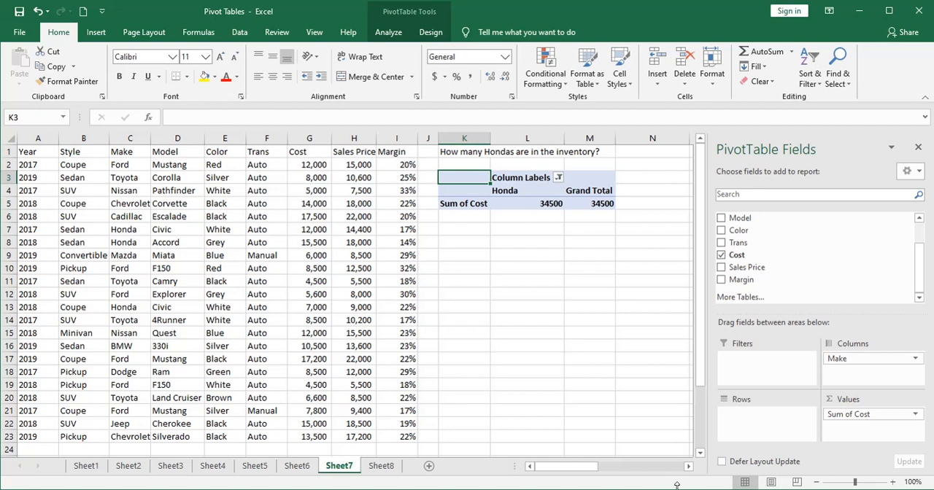
pyautogui.moveTo(676, 485); pyautogui.dragTo(686, 397)
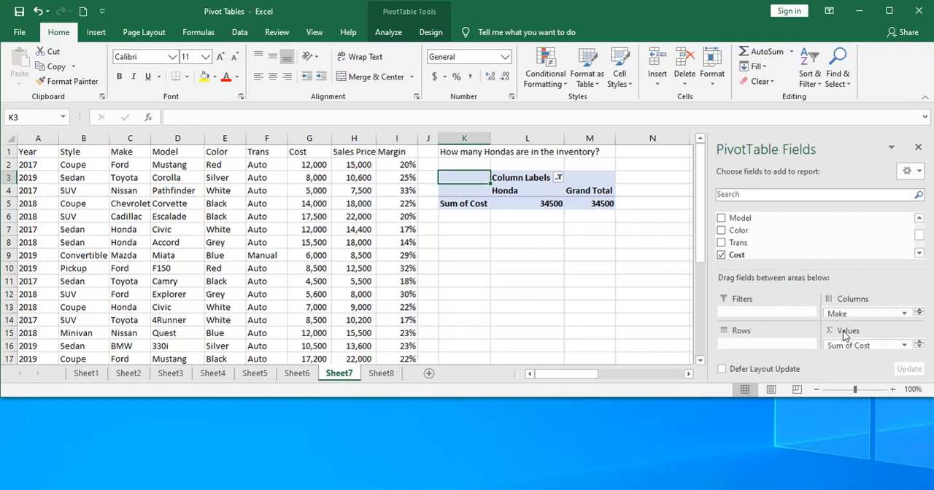
pyautogui.click(903, 347)
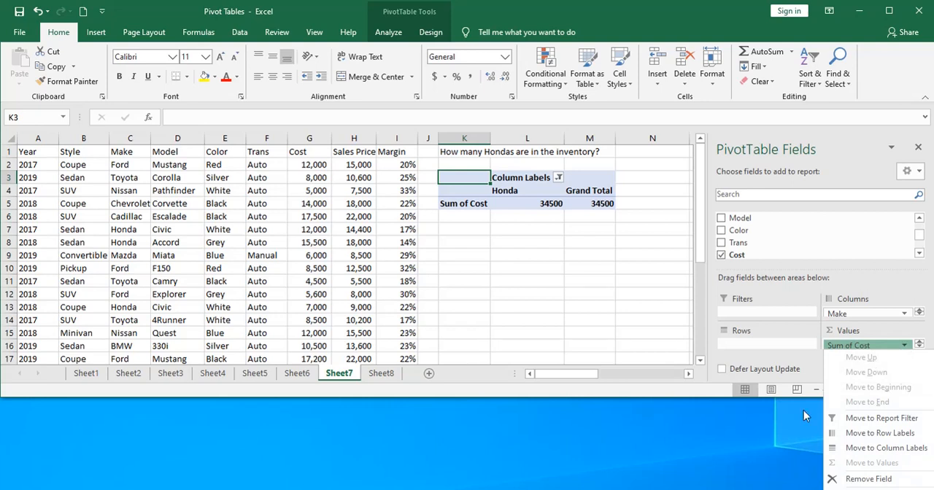
pyautogui.click(711, 428)
pyautogui.moveTo(701, 398); pyautogui.dragTo(702, 387)
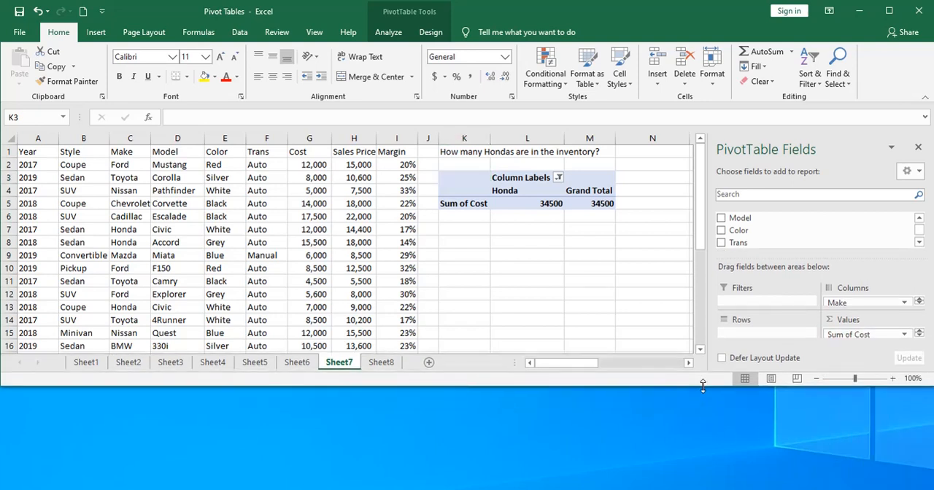
pyautogui.click(904, 334)
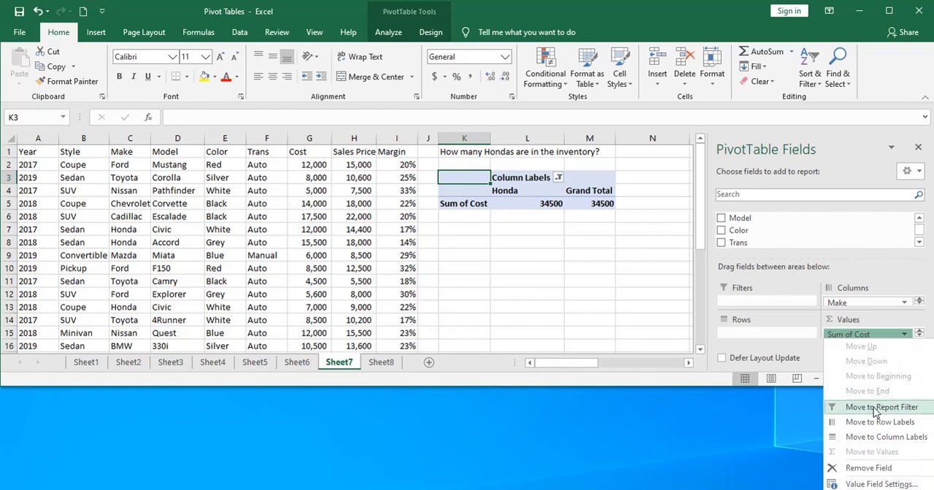
pyautogui.click(872, 484)
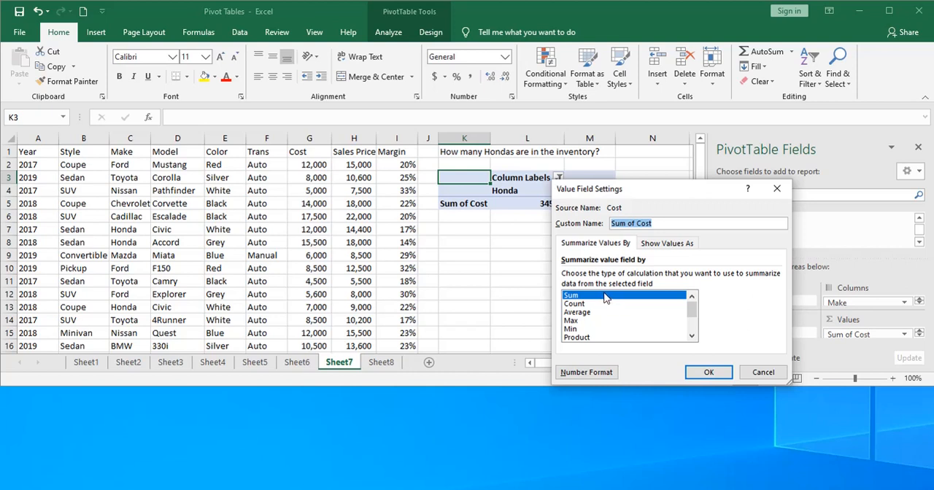
pyautogui.moveTo(642, 195); pyautogui.dragTo(645, 247)
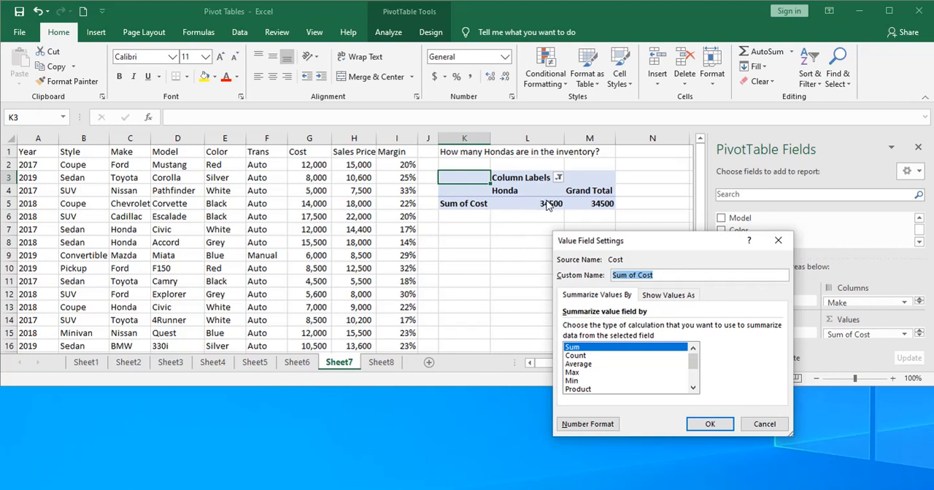
pyautogui.moveTo(720, 241); pyautogui.dragTo(634, 242)
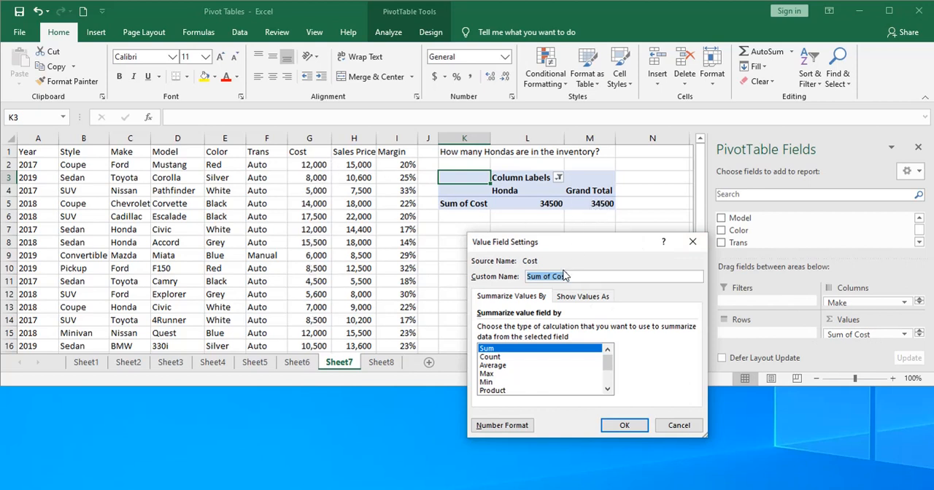
pyautogui.click(498, 356)
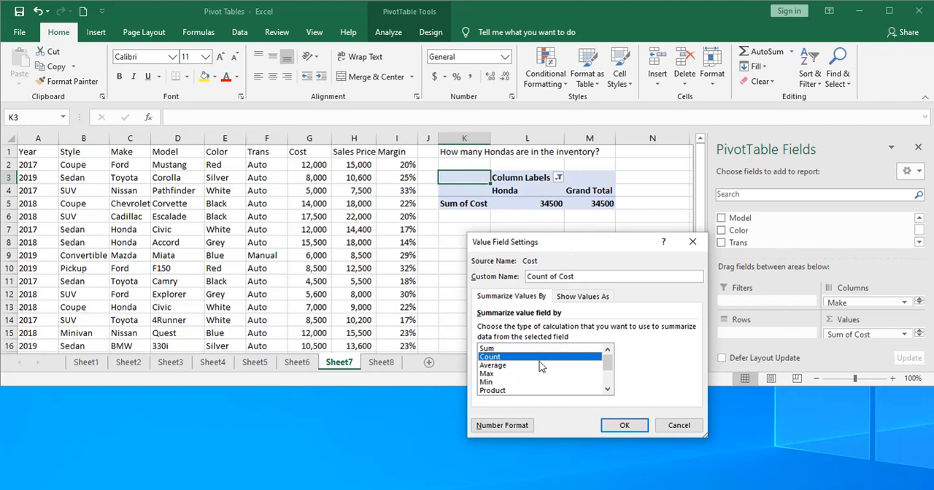
pyautogui.click(625, 429)
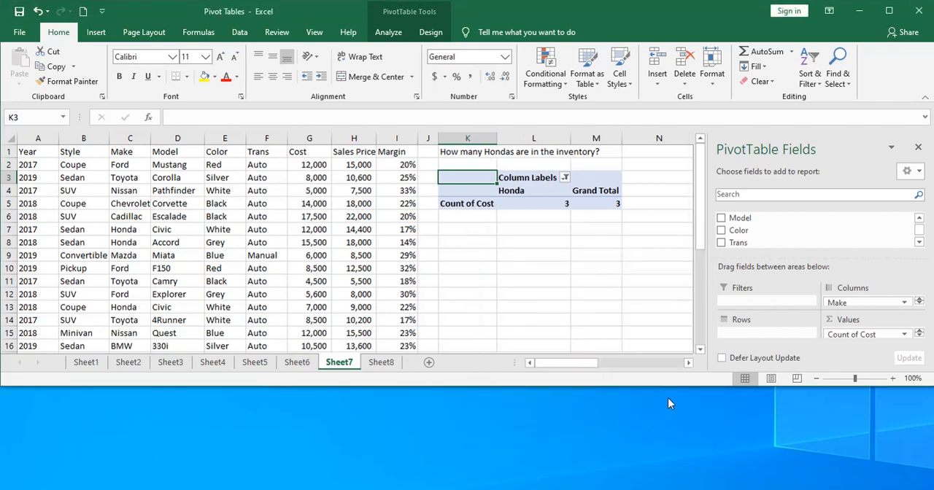
pyautogui.moveTo(674, 385); pyautogui.dragTo(680, 489)
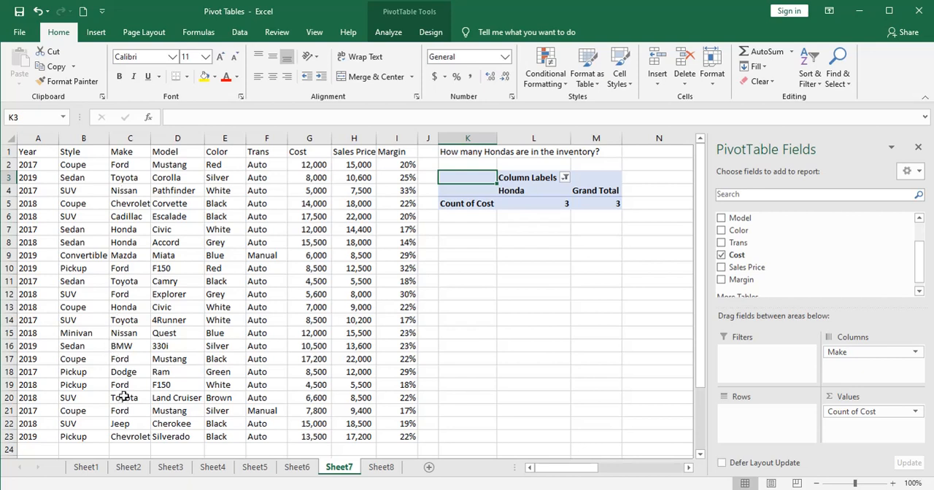
# - Check the Honda entries in the source Make column against the PivotTable's Honda count
pyautogui.click(125, 306)
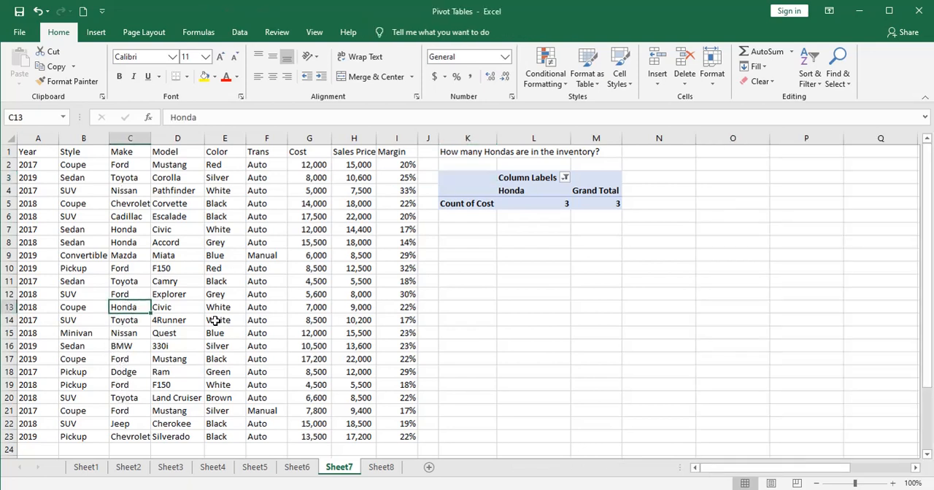
pyautogui.click(513, 326)
pyautogui.click(481, 189)
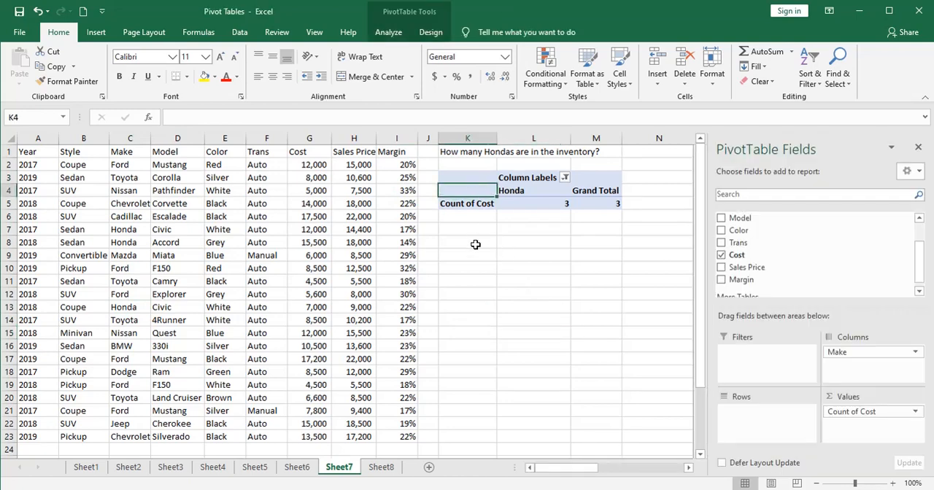
# - On Sheet8, examine the formulas behind the first two values in the source Margin column
pyautogui.click(380, 468)
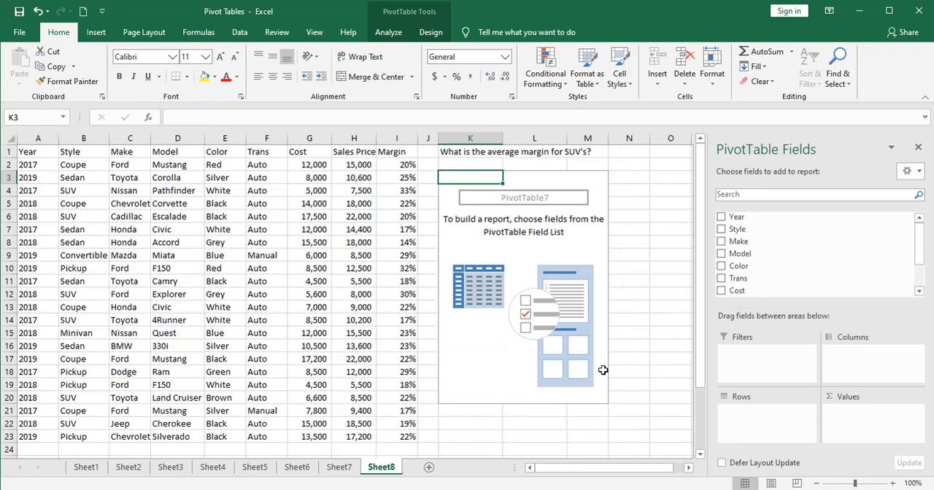
pyautogui.click(390, 165)
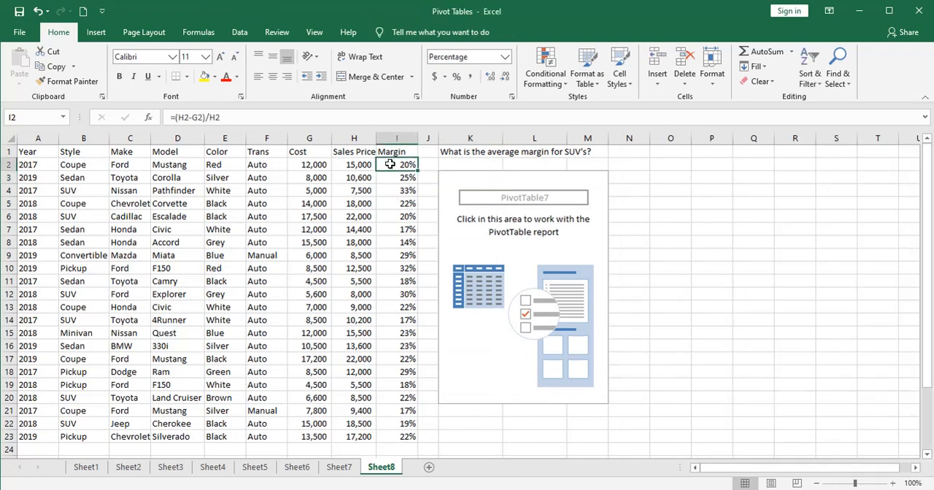
pyautogui.click(390, 179)
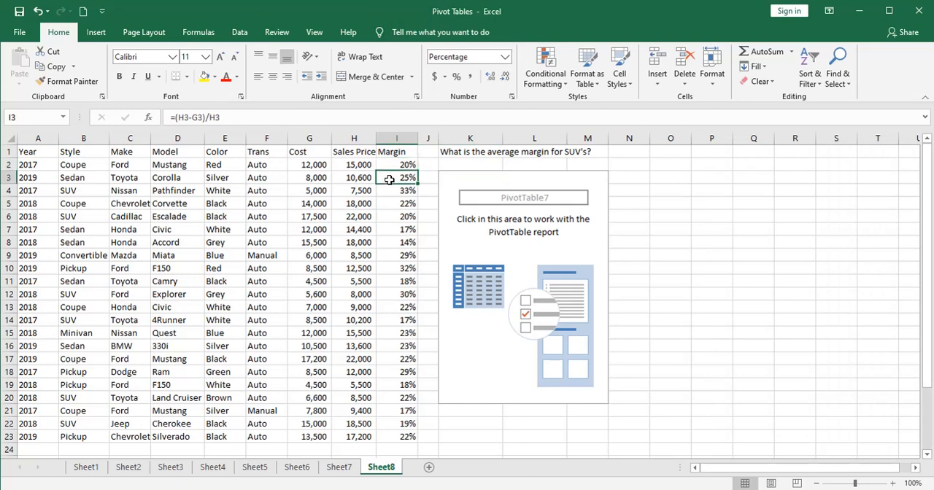
# - Build the Sheet8 PivotTable with Style as rows and the sum of Margin as values
pyautogui.click(481, 254)
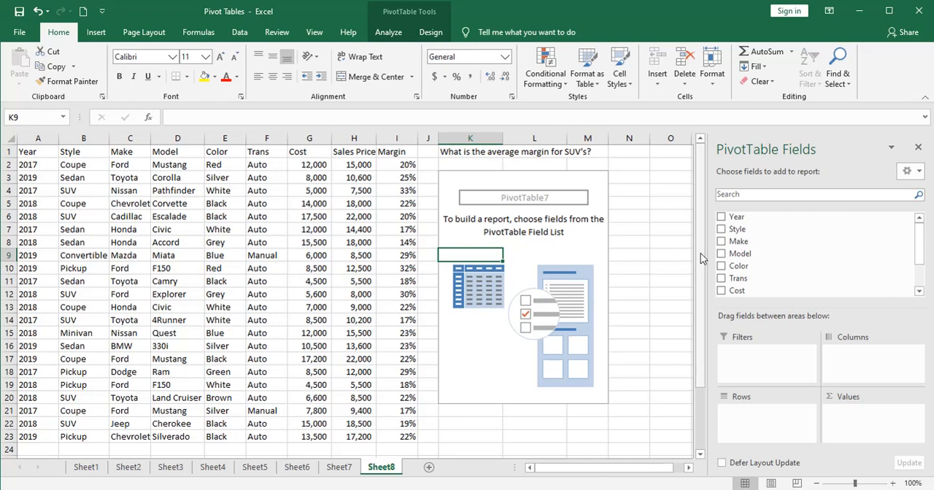
pyautogui.moveTo(735, 230); pyautogui.dragTo(751, 414)
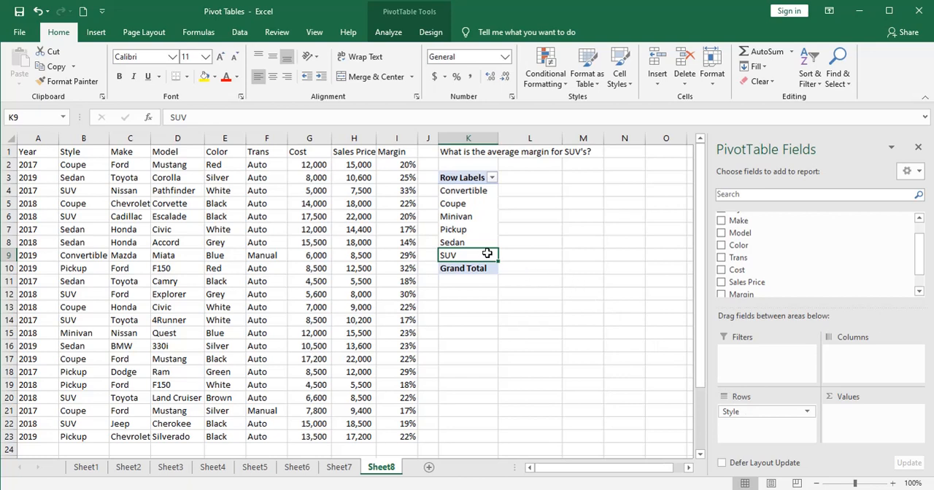
pyautogui.moveTo(733, 294); pyautogui.dragTo(855, 416)
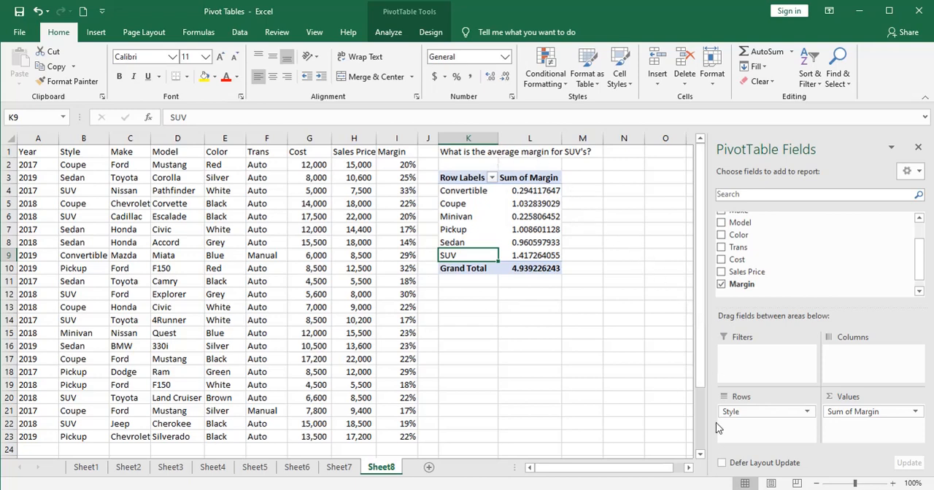
# - Change the Margin value field in the Sheet8 PivotTable to be summarized by Average
pyautogui.click(697, 489)
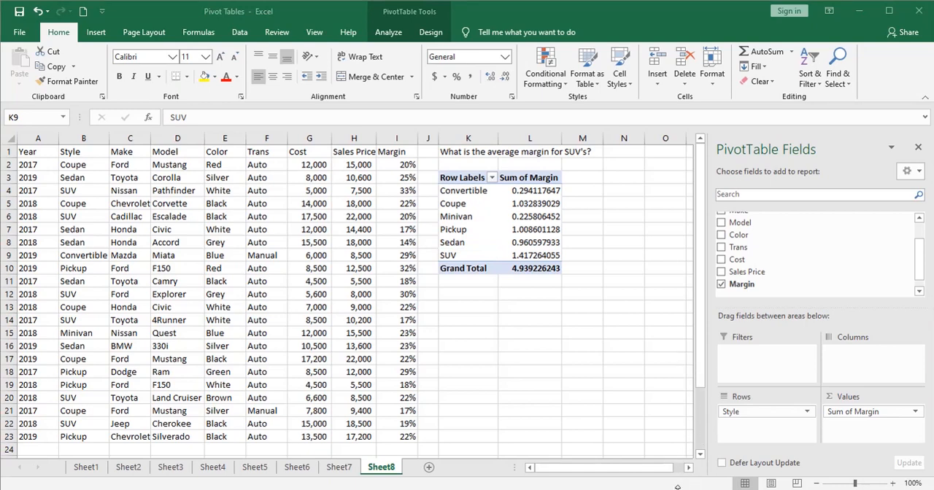
pyautogui.moveTo(677, 486); pyautogui.dragTo(674, 373)
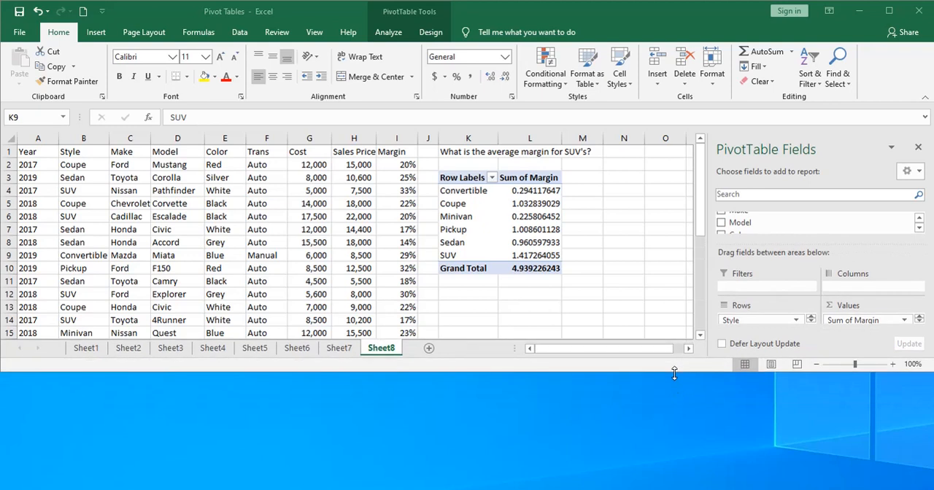
pyautogui.click(902, 322)
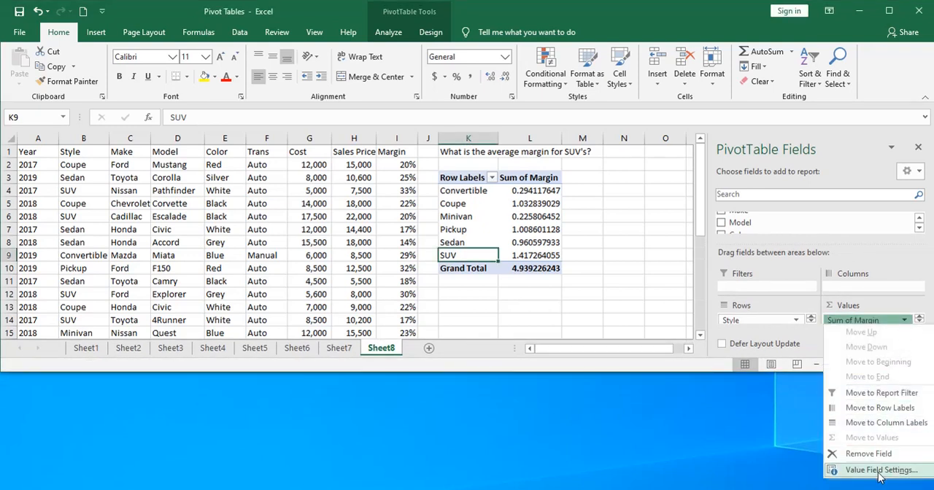
pyautogui.click(879, 471)
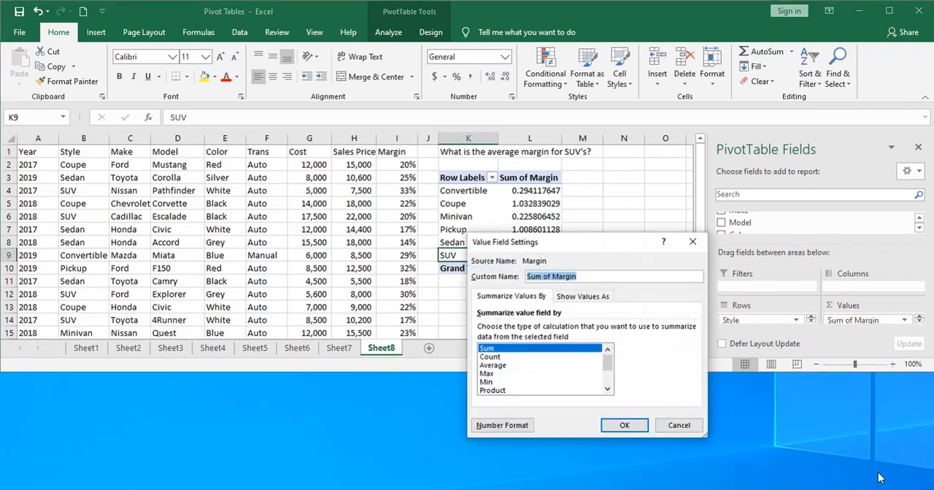
pyautogui.click(491, 365)
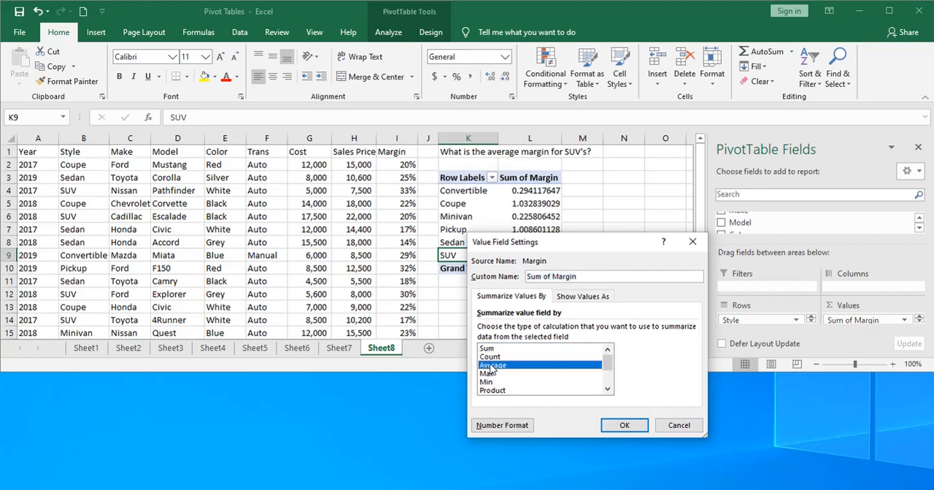
pyautogui.click(623, 426)
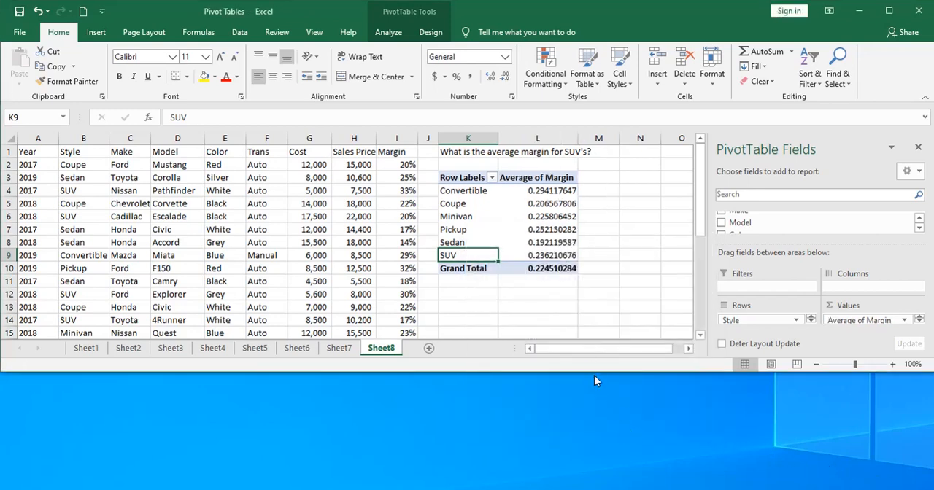
pyautogui.moveTo(595, 375); pyautogui.dragTo(590, 487)
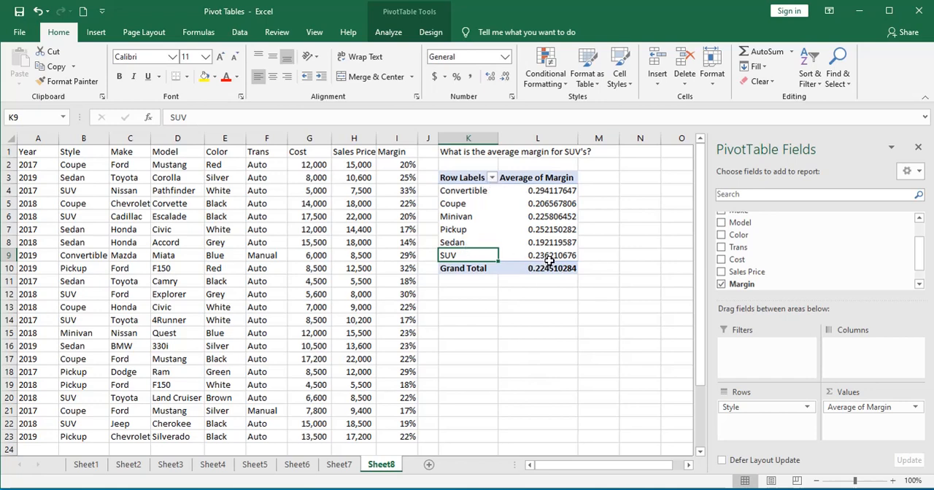
# - Select the source Margin cells of all SUVs together to check their average against the PivotTable's SUV figure
pyautogui.moveTo(549, 261)
pyautogui.click(400, 191)
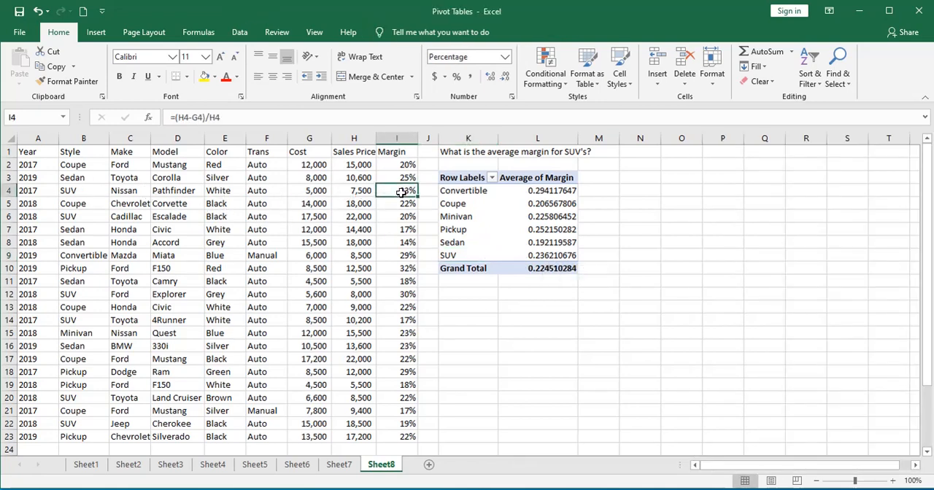
pyautogui.keyDown('ctrl'); pyautogui.click(401, 216); pyautogui.keyUp('ctrl')
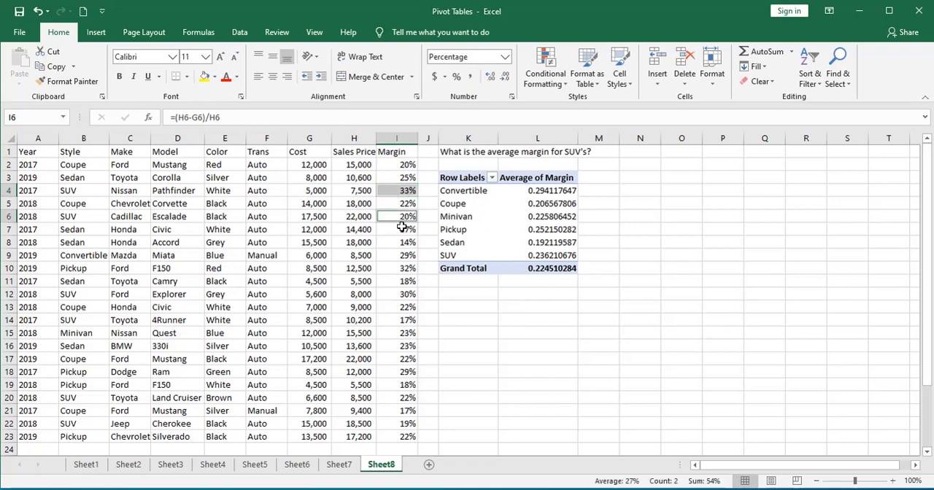
pyautogui.keyDown('ctrl'); pyautogui.click(404, 292); pyautogui.keyUp('ctrl')
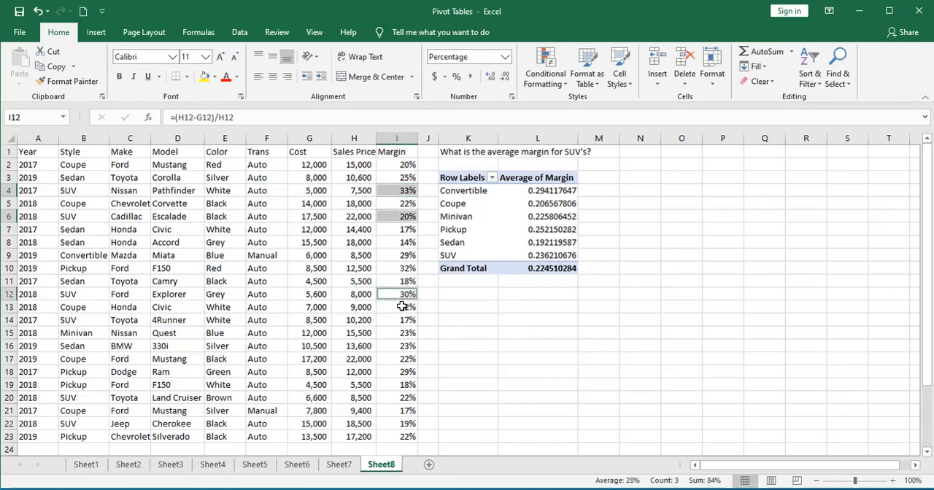
pyautogui.keyDown('ctrl'); pyautogui.click(400, 321); pyautogui.keyUp('ctrl')
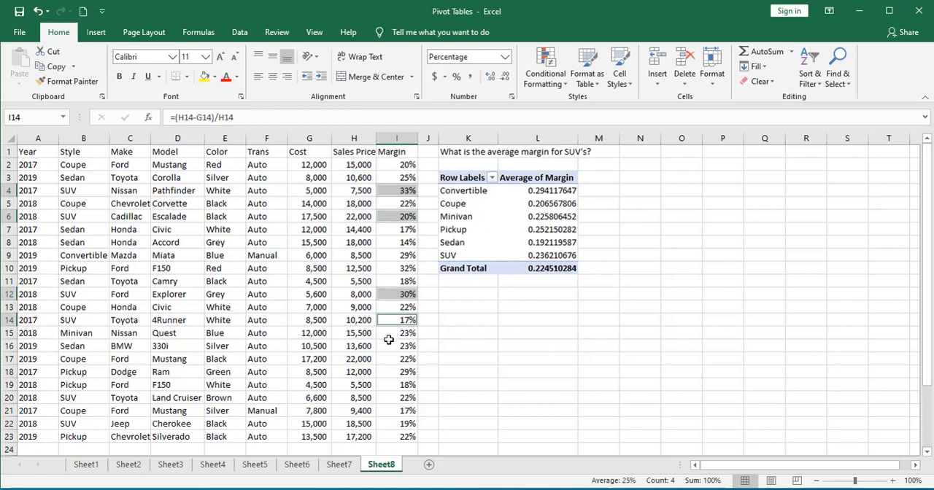
pyautogui.keyDown('ctrl'); pyautogui.click(394, 396); pyautogui.keyUp('ctrl')
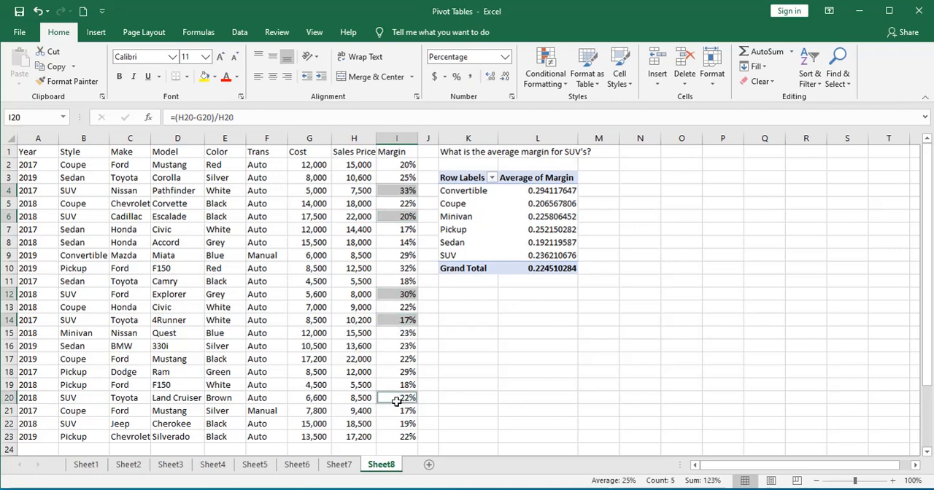
pyautogui.keyDown('ctrl'); pyautogui.click(398, 424); pyautogui.keyUp('ctrl')
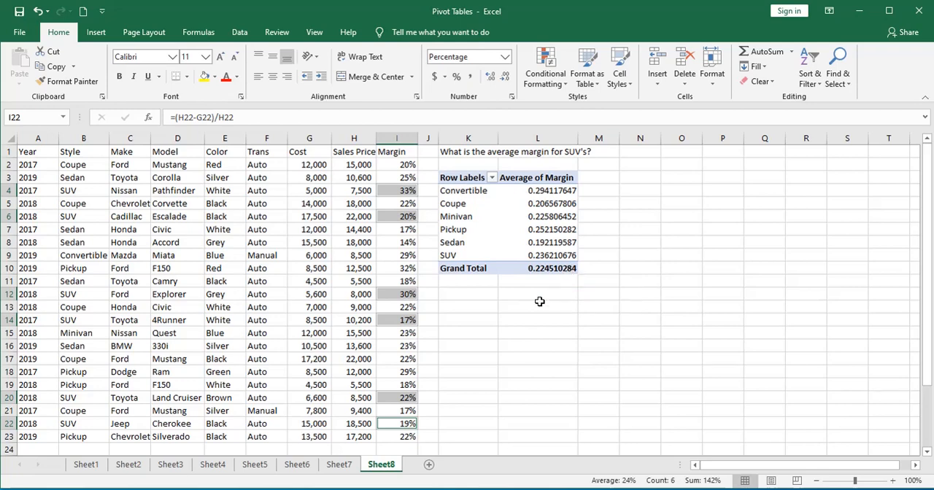
# - Copy the whole Sheet8 PivotTable and paste it as values only, starting at cell K12
pyautogui.click(598, 487)
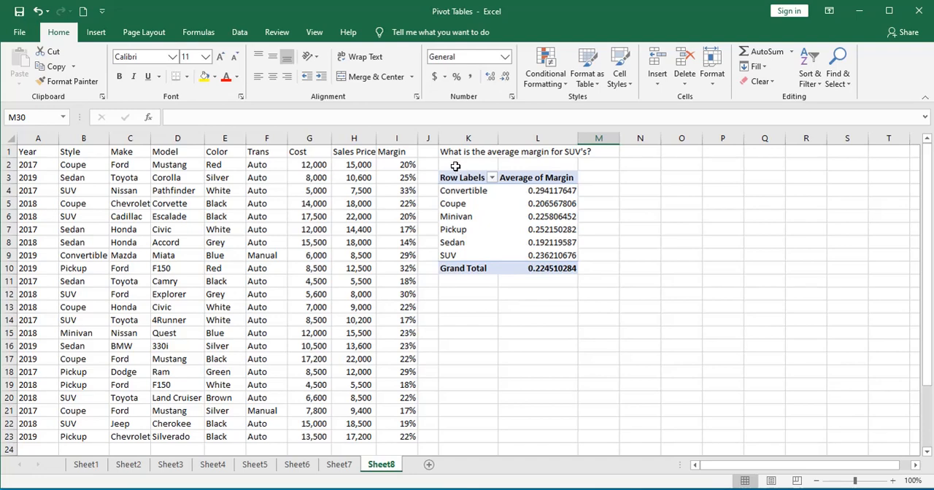
pyautogui.moveTo(456, 178); pyautogui.dragTo(552, 269)
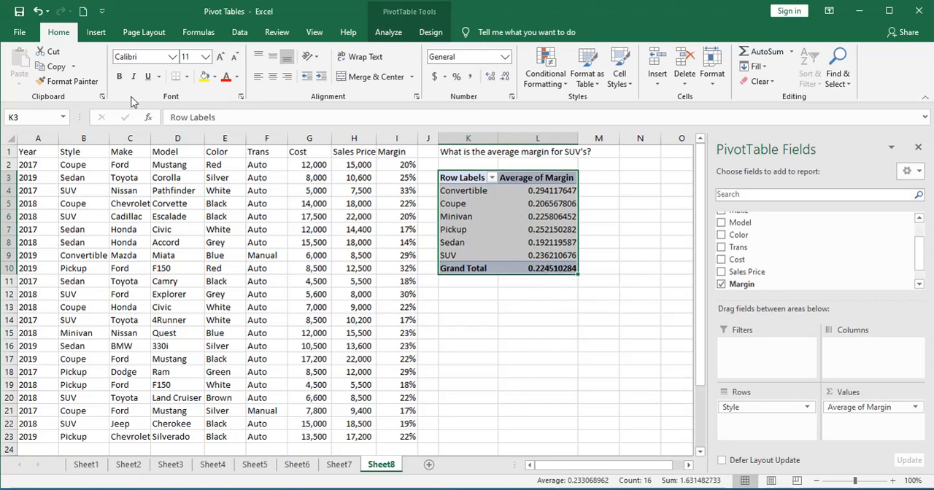
pyautogui.click(60, 67)
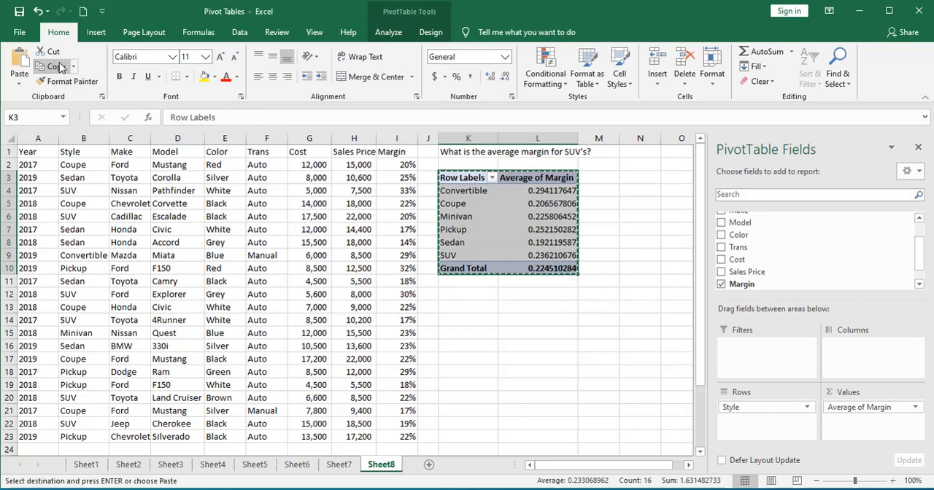
pyautogui.rightClick(450, 292)
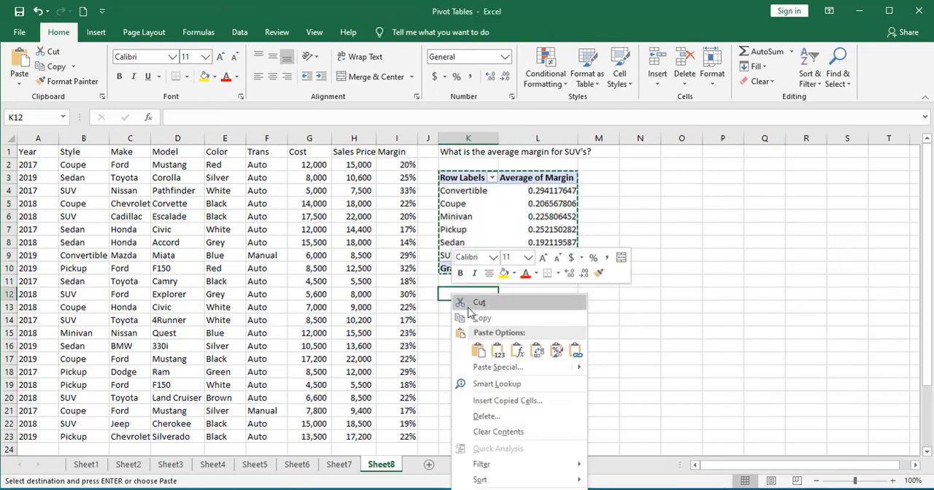
pyautogui.click(500, 352)
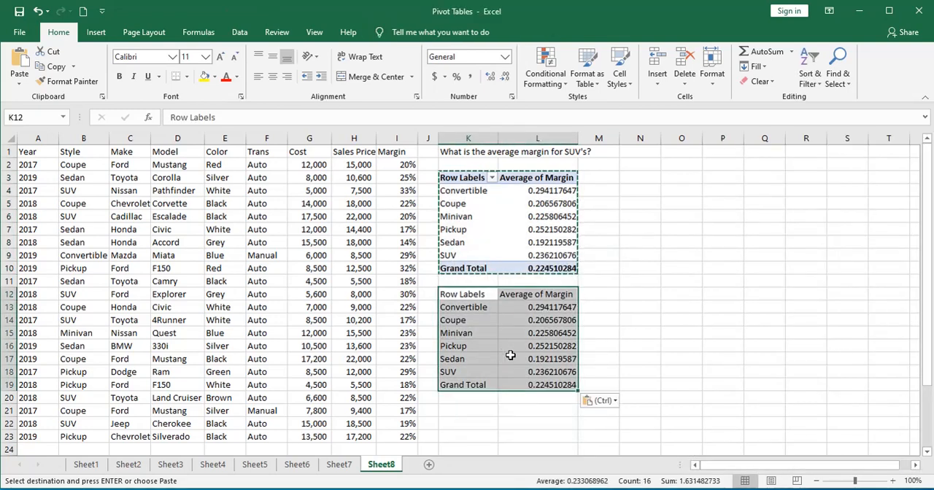
# - Format the pasted average margins in L13:L19 as percentages with one decimal place
pyautogui.click(541, 309)
pyautogui.moveTo(542, 309); pyautogui.dragTo(546, 385)
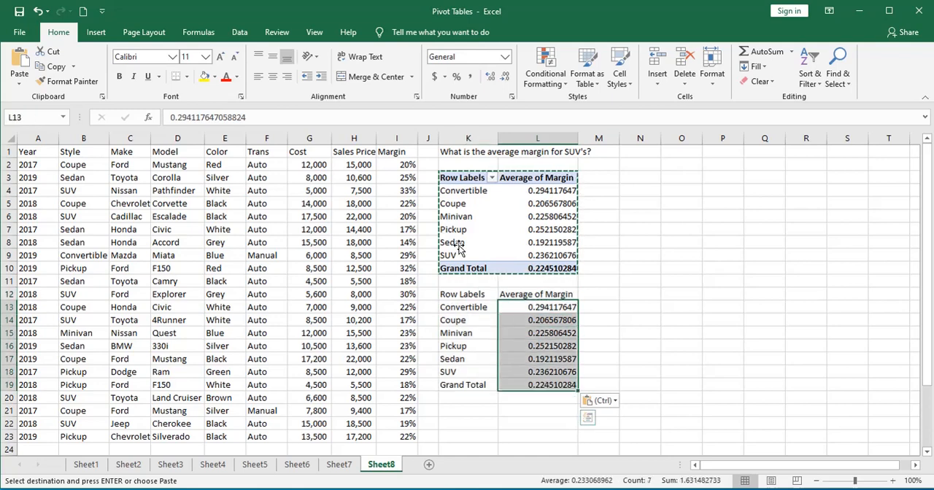
pyautogui.click(459, 77)
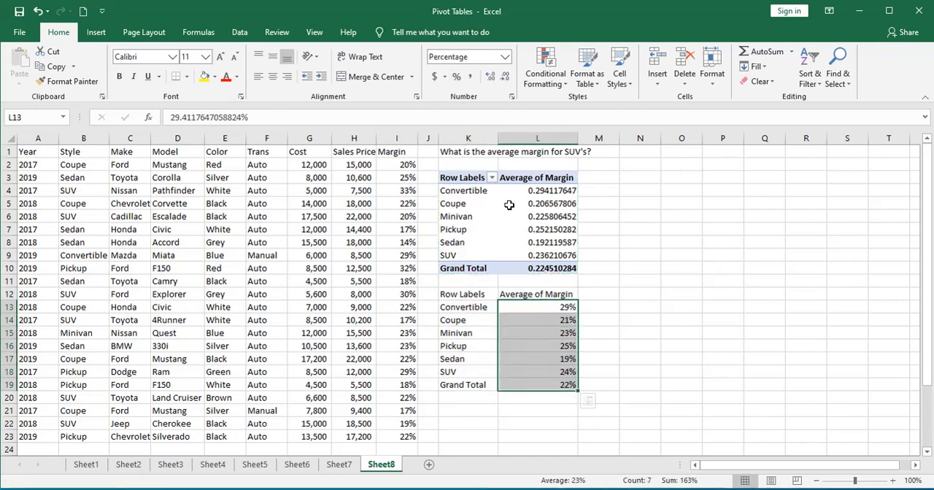
pyautogui.click(489, 77)
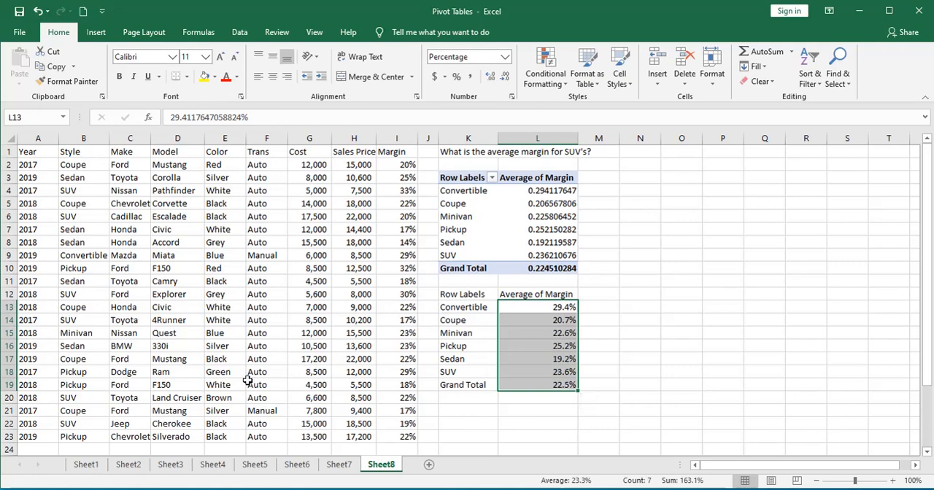
# - On Sheet1, start creating a PivotTable from the entire columns A:I, so the source range includes the empty rows below the data
pyautogui.click(86, 467)
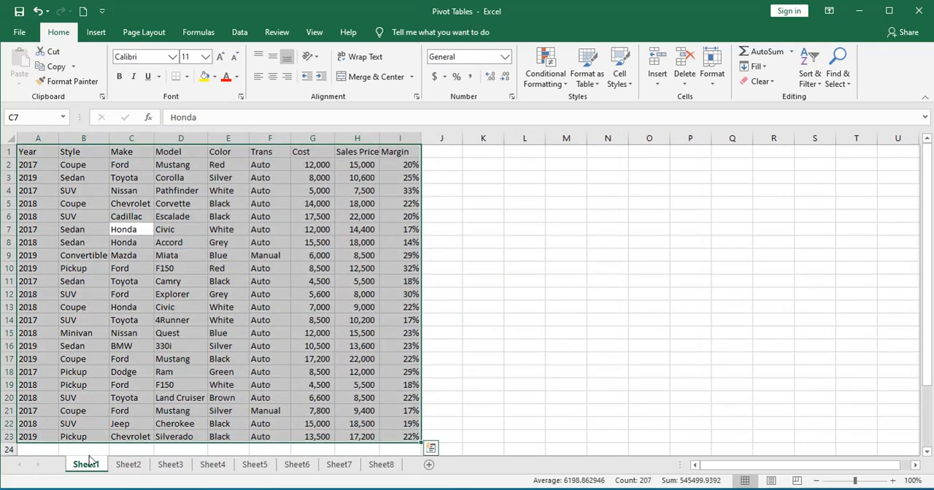
pyautogui.click(138, 357)
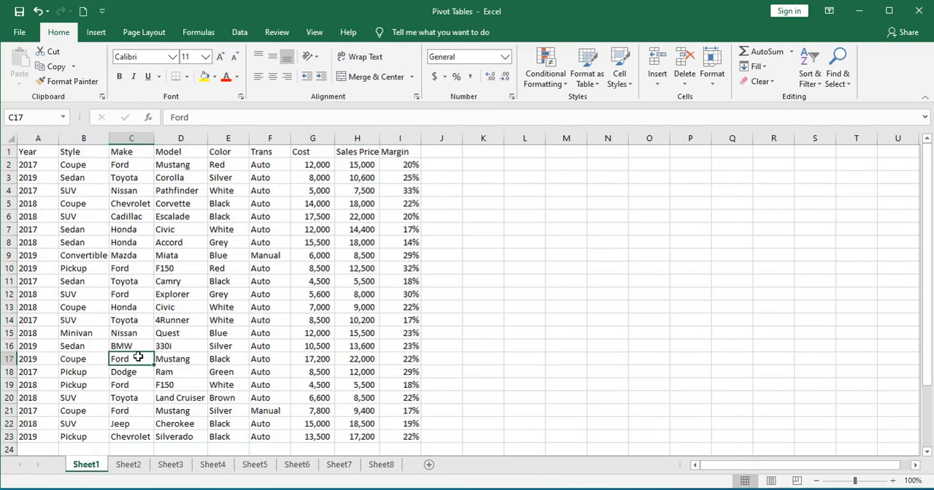
pyautogui.click(7, 138)
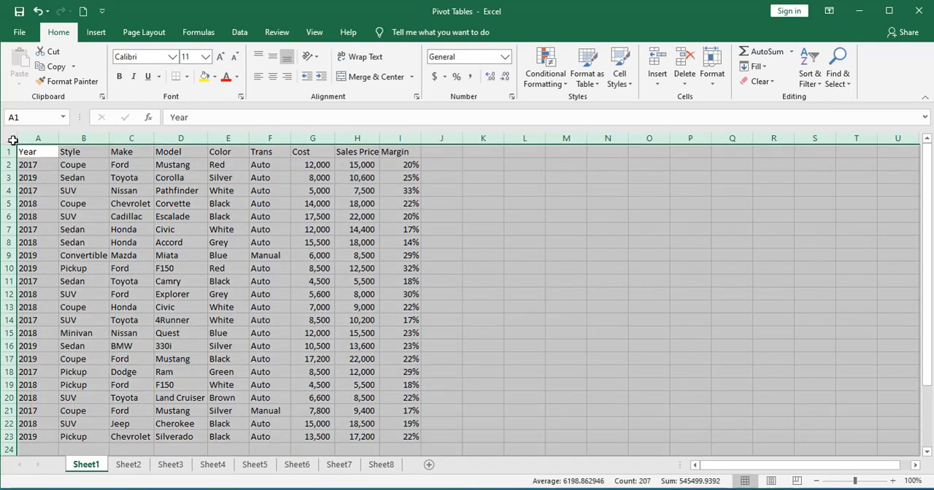
pyautogui.click(96, 32)
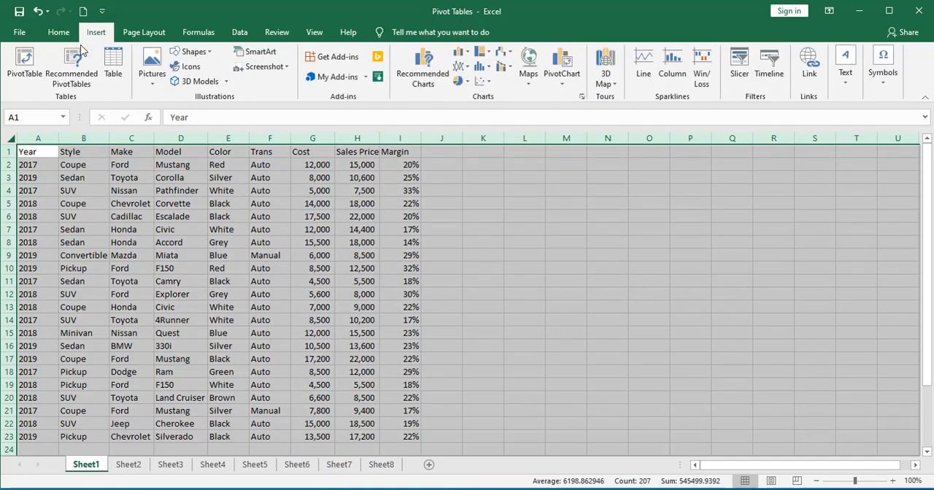
pyautogui.click(15, 65)
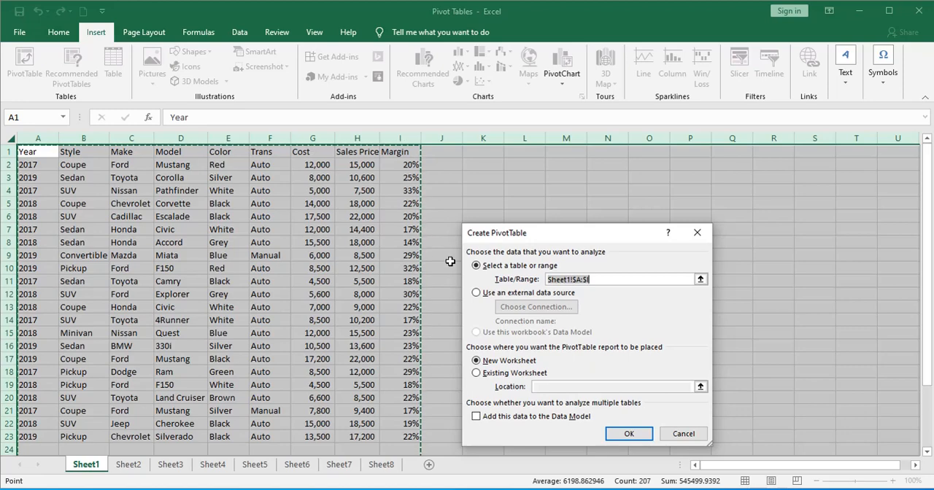
pyautogui.scroll(-4, 440, 357)
pyautogui.scroll(-4, 402, 265)
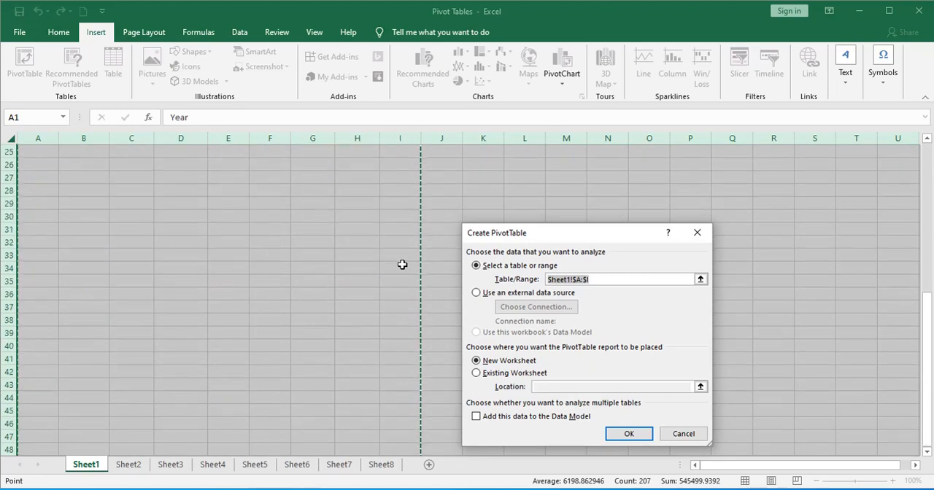
pyautogui.scroll(6, 396, 380)
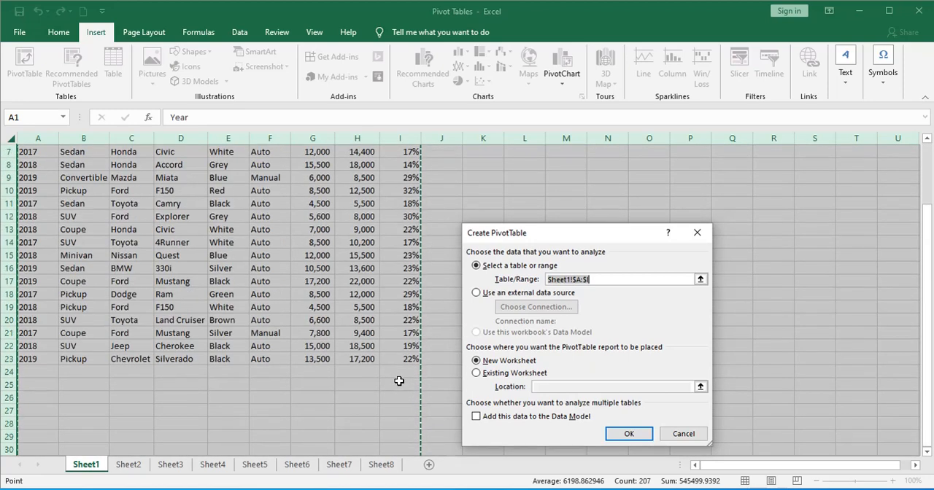
pyautogui.scroll(2, 399, 381)
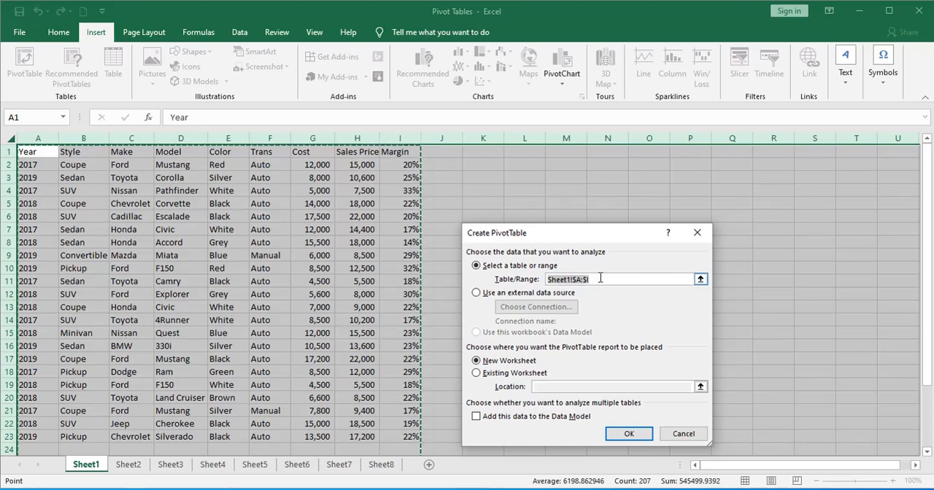
# - Place the new PivotTable on the existing worksheet at cell K1 of Sheet1 and create it
pyautogui.click(477, 373)
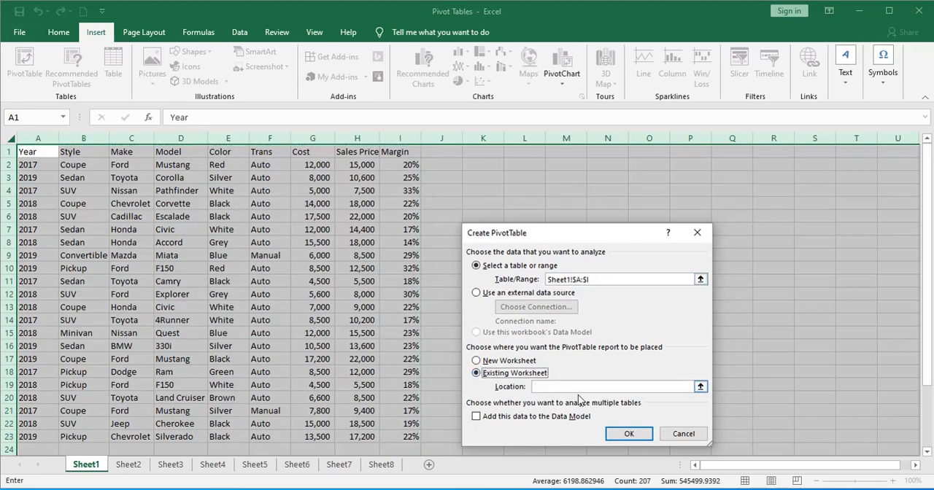
pyautogui.click(700, 386)
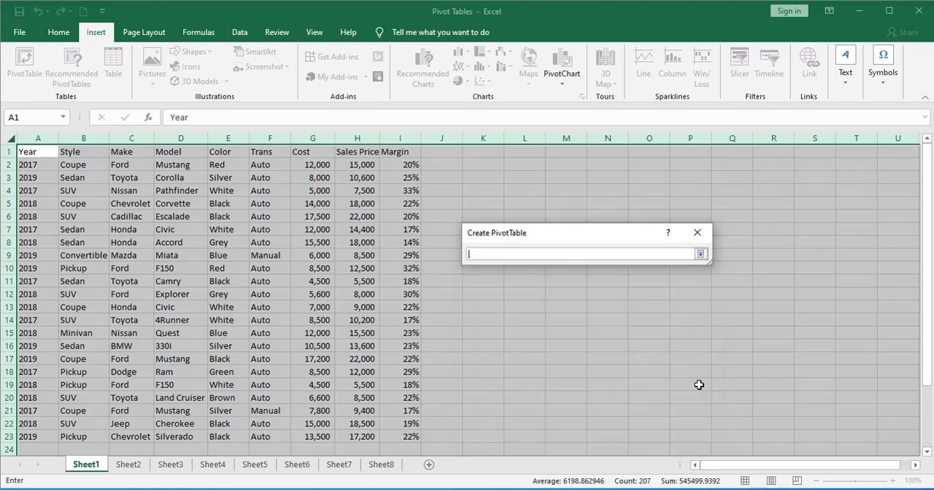
pyautogui.click(463, 156)
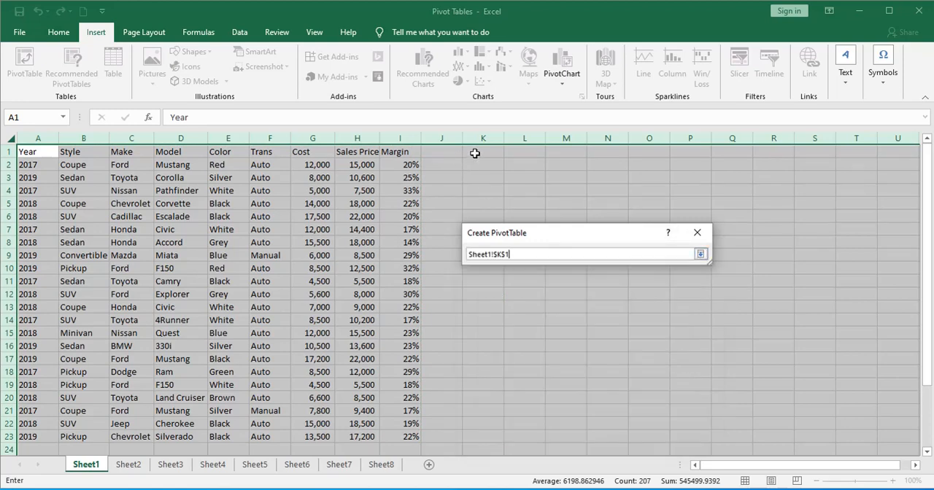
pyautogui.click(699, 254)
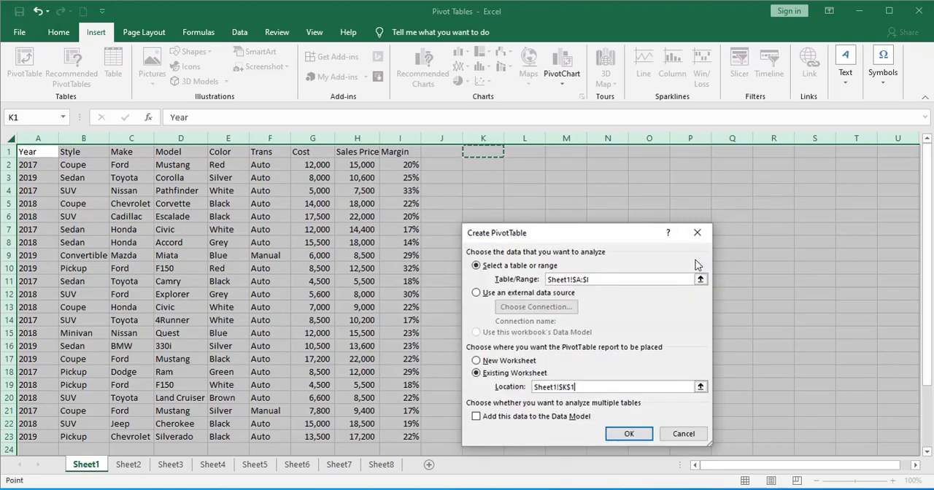
pyautogui.click(645, 435)
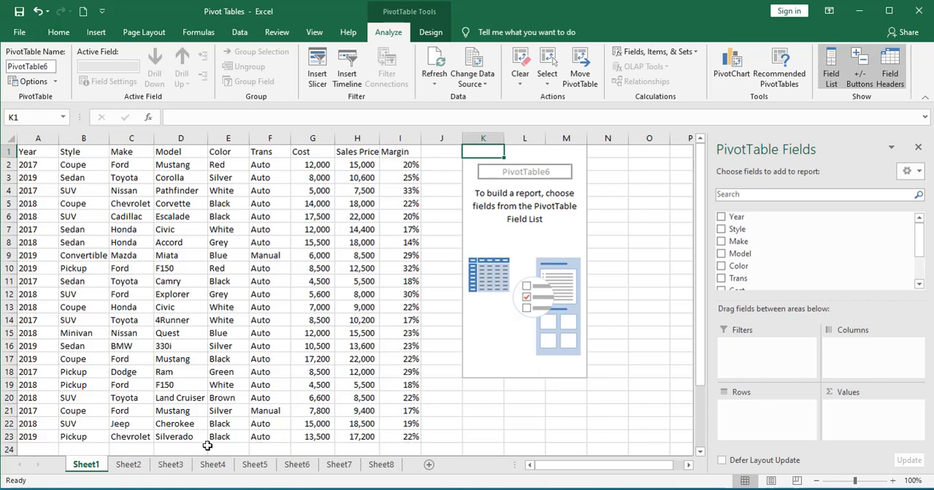
# - Build the Sheet1 PivotTable with Model as rows and the sum of Cost as values
pyautogui.scroll(-3, 235, 438)
pyautogui.scroll(3, 401, 417)
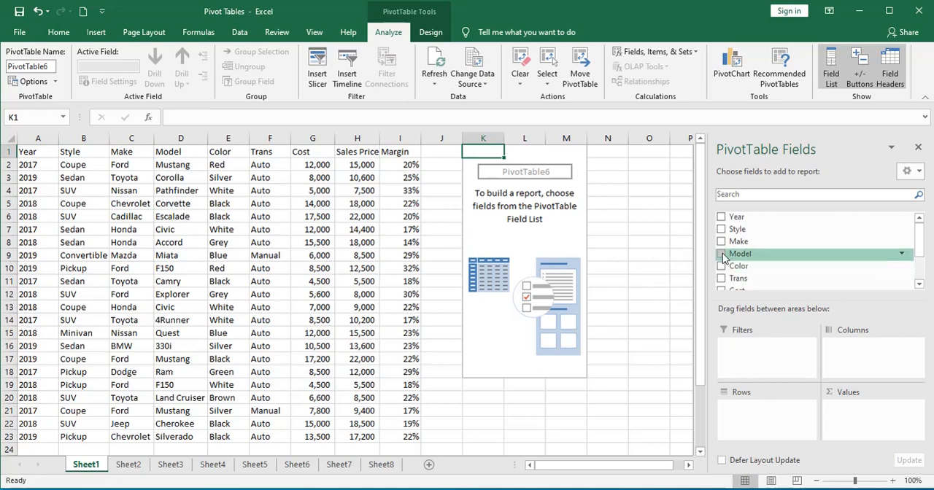
pyautogui.moveTo(740, 254); pyautogui.dragTo(763, 413)
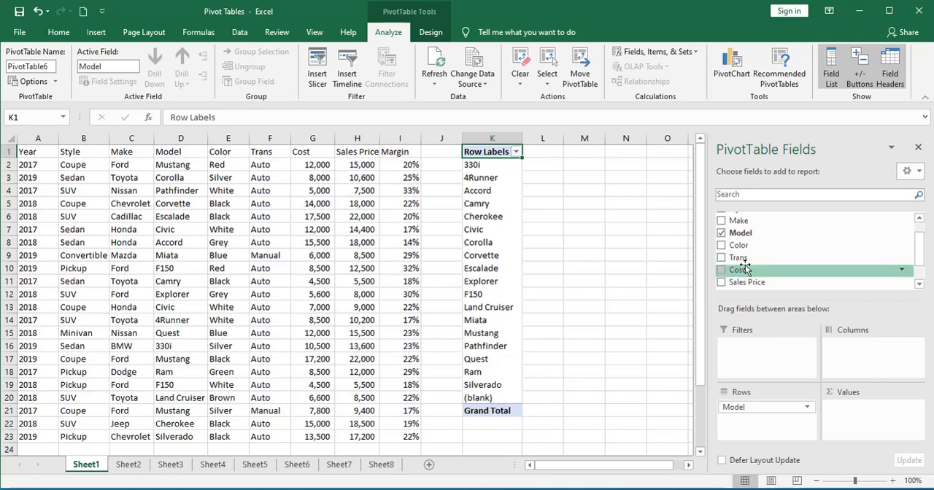
pyautogui.moveTo(745, 273); pyautogui.dragTo(857, 411)
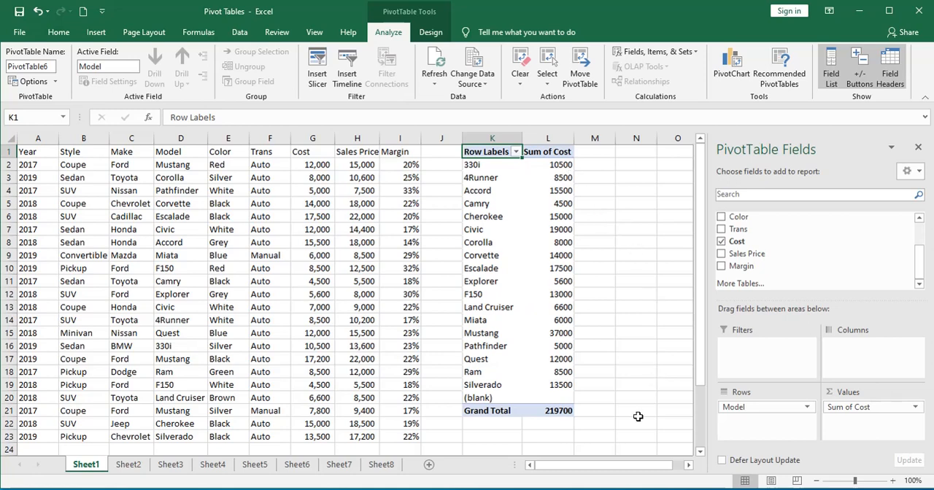
# - Change the Cost value field in the Sheet1 PivotTable to be summarized by Average
pyautogui.moveTo(644, 488); pyautogui.dragTo(644, 347)
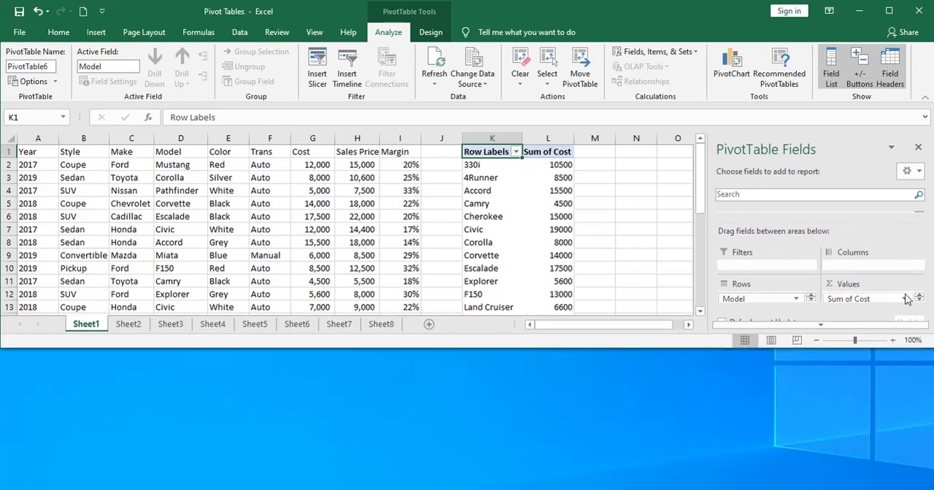
pyautogui.click(905, 299)
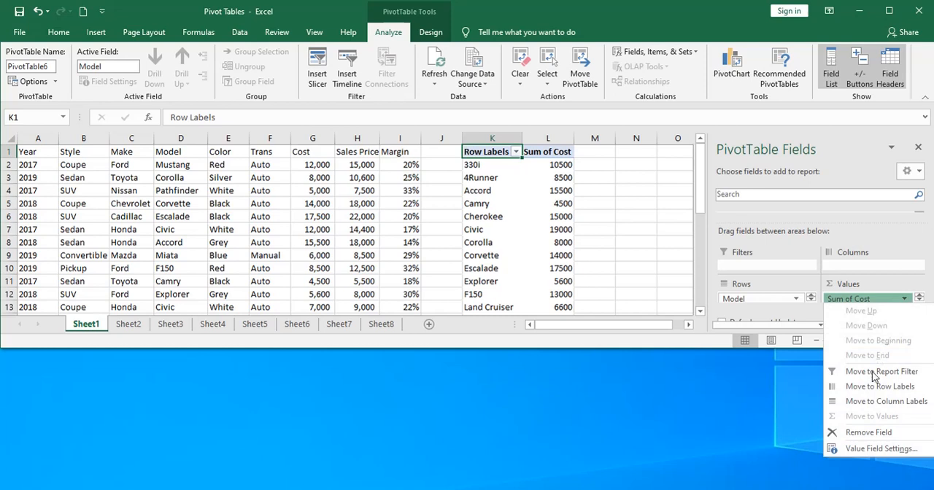
pyautogui.click(868, 449)
pyautogui.click(493, 365)
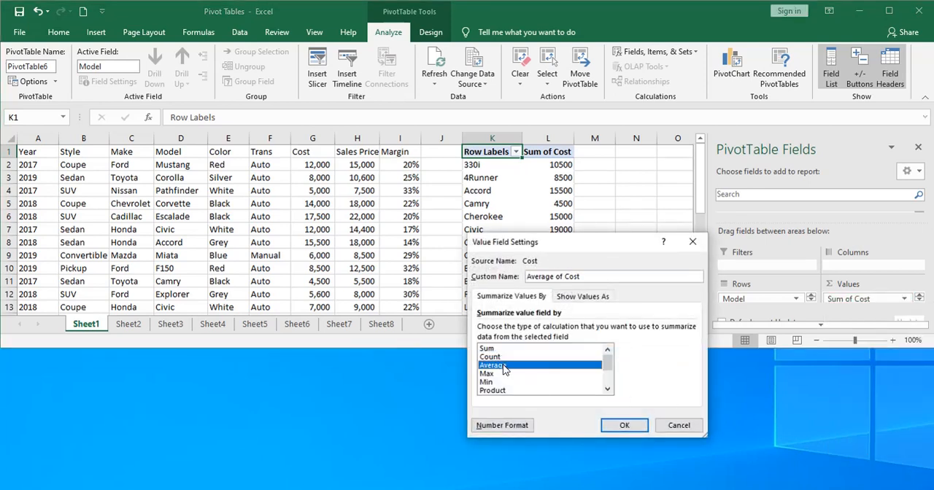
pyautogui.click(626, 428)
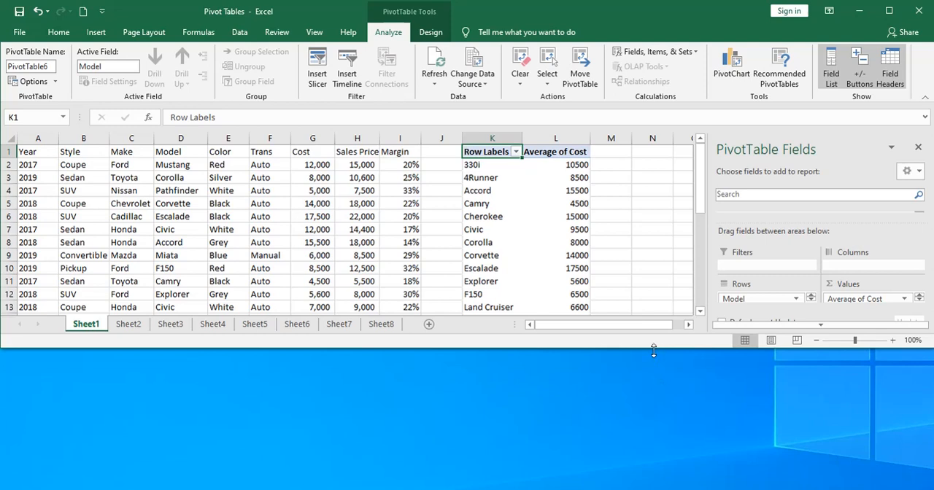
pyautogui.moveTo(653, 352); pyautogui.dragTo(651, 489)
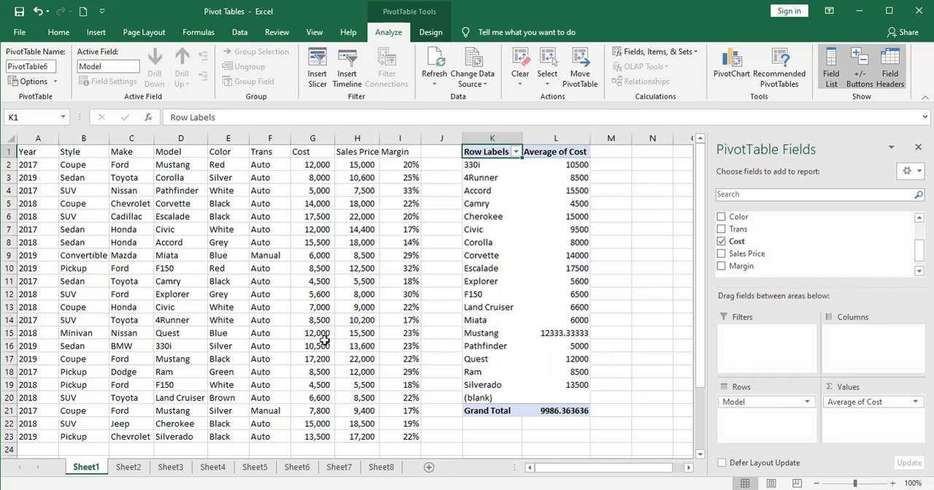
# - Filter the row labels of the Sheet1 PivotTable to show only the Mustang model
pyautogui.click(516, 152)
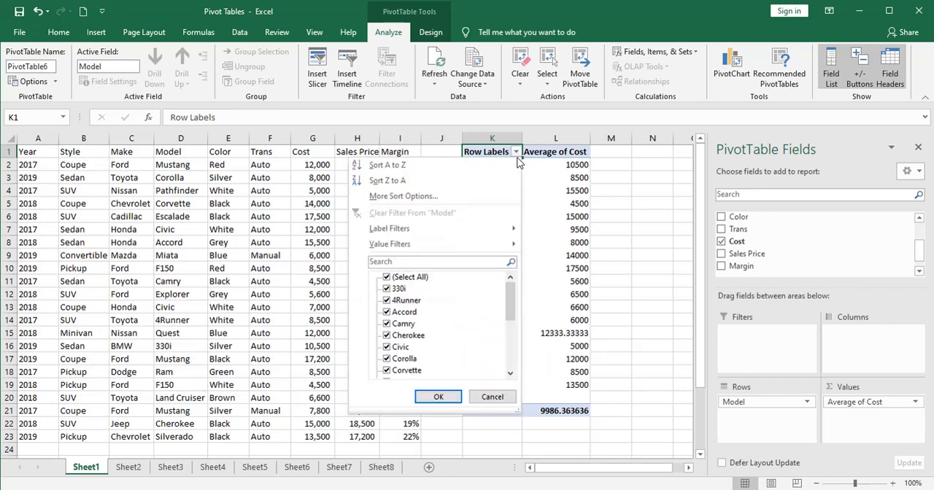
pyautogui.click(388, 279)
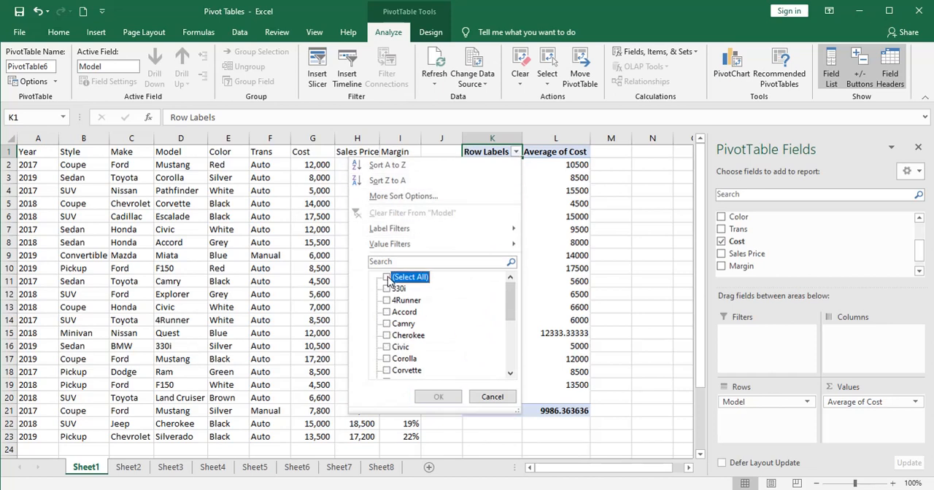
pyautogui.click(514, 331)
pyautogui.click(387, 348)
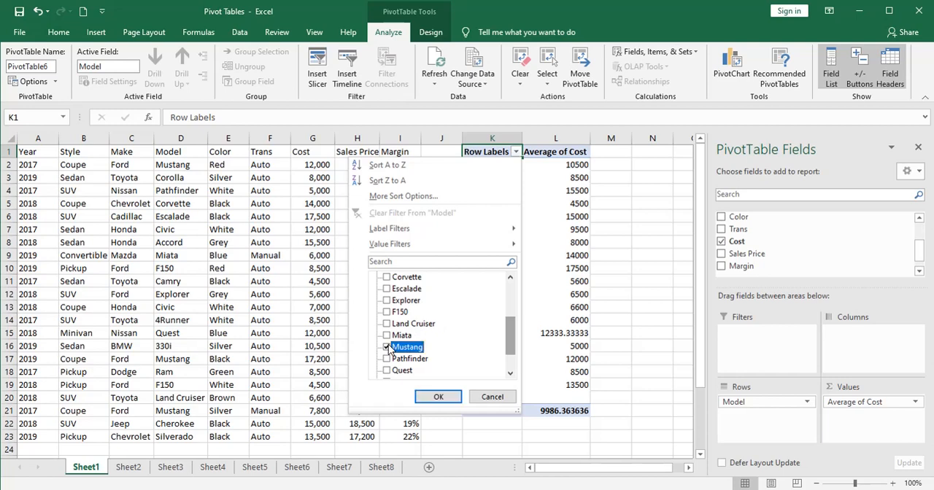
pyautogui.click(446, 396)
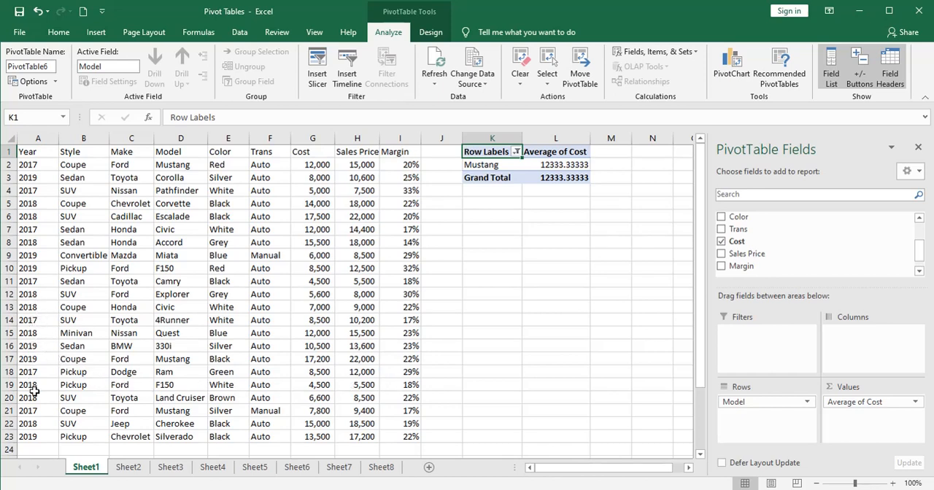
# - Copy the silver 2017 Ford Mustang record in row 21 and paste it into row 24 below the car data
pyautogui.moveTo(42, 410); pyautogui.dragTo(418, 410)
pyautogui.hotkey('ctrl', 'c')
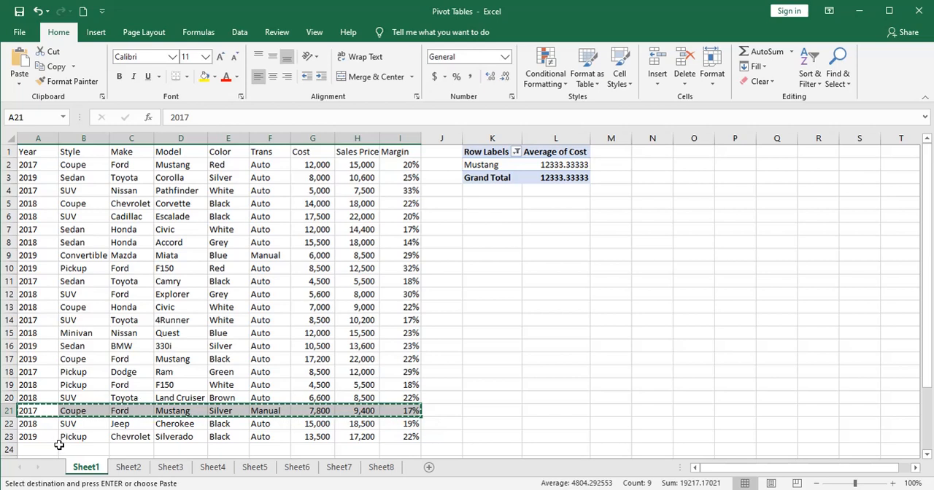
pyautogui.click(37, 449)
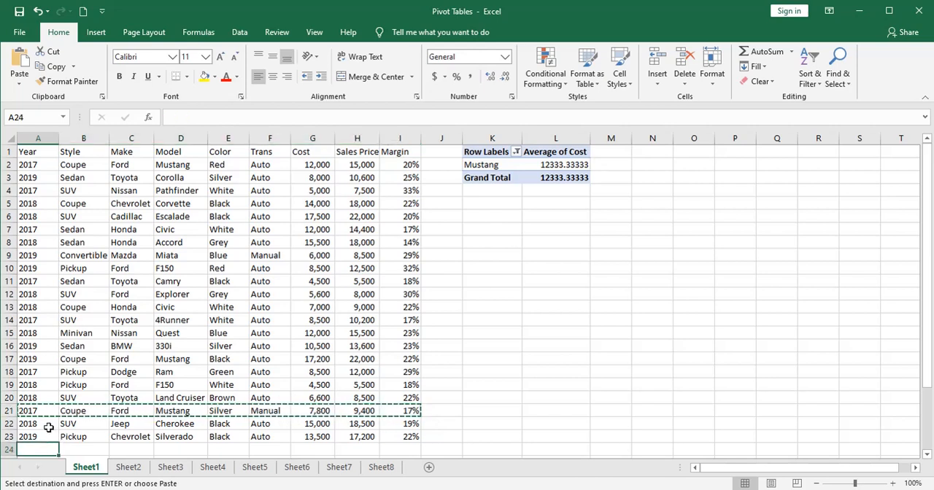
pyautogui.hotkey('ctrl', 'v')
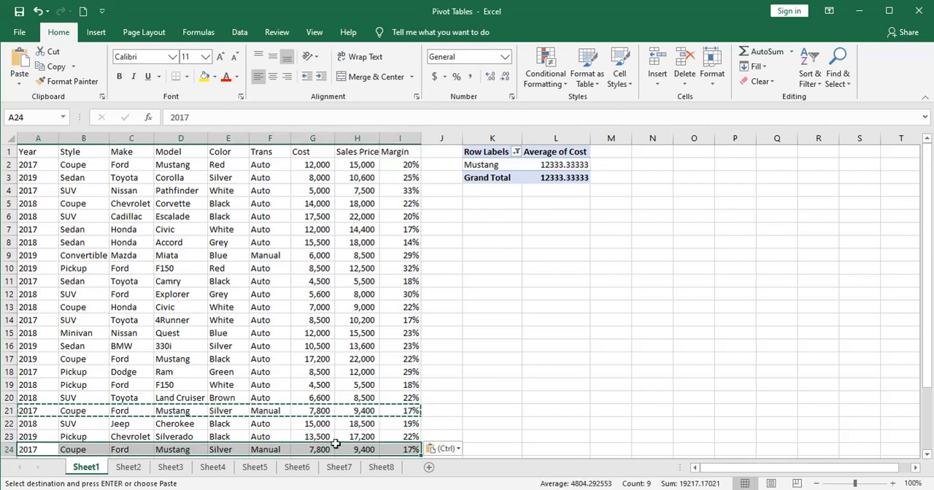
pyautogui.press('Escape')
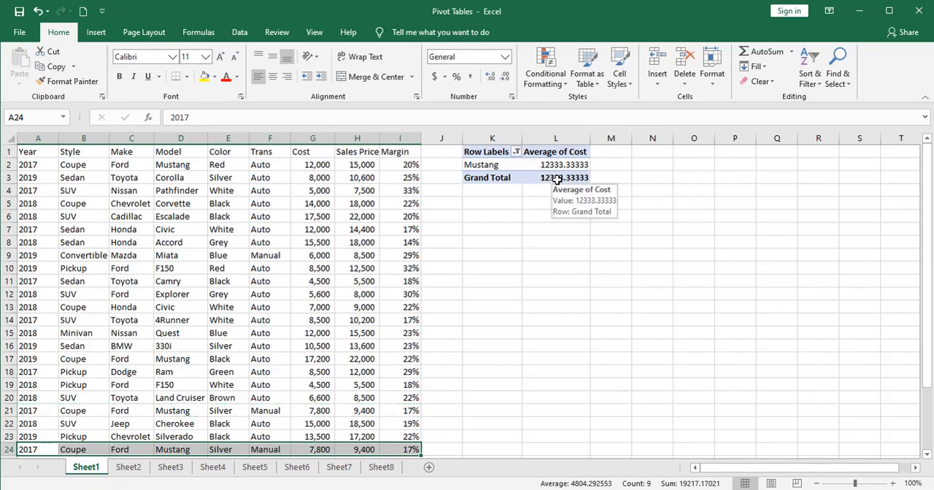
# - Refresh all data in the workbook to update the Sheet1 PivotTable, and check the Cost of the added Mustang record in G24
pyautogui.click(488, 214)
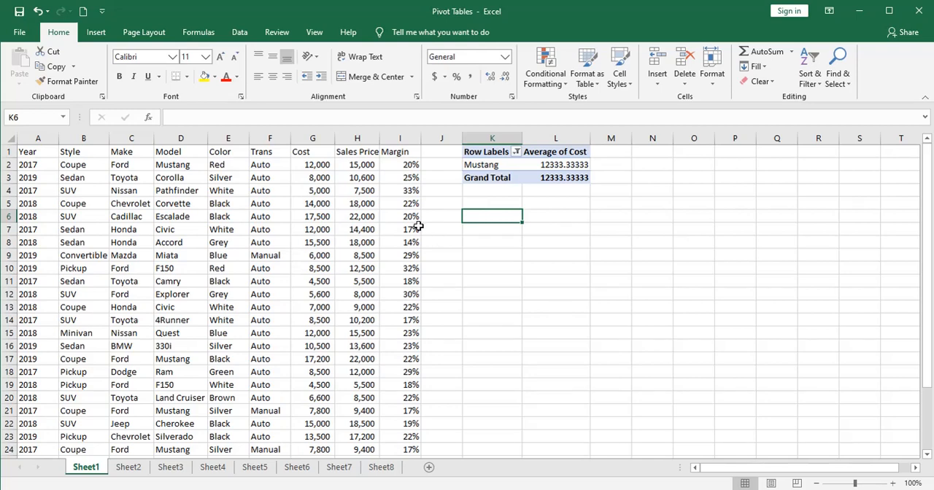
pyautogui.click(239, 33)
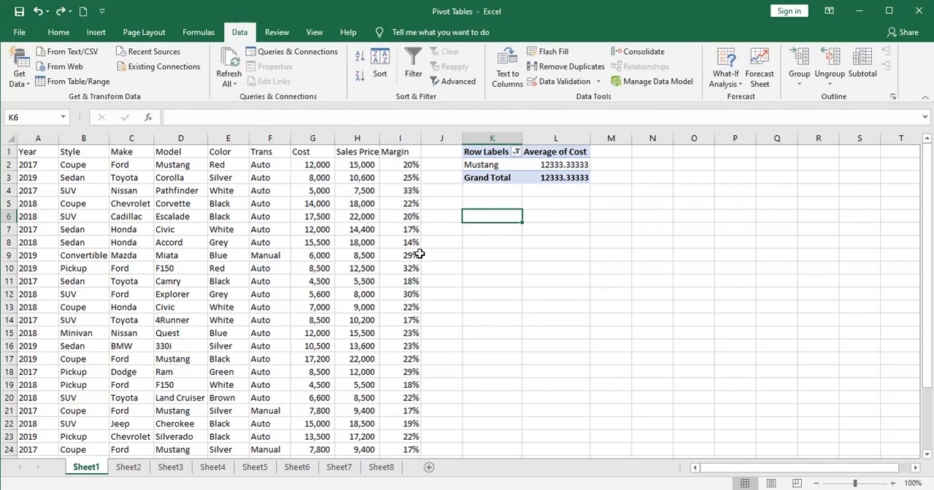
pyautogui.click(232, 82)
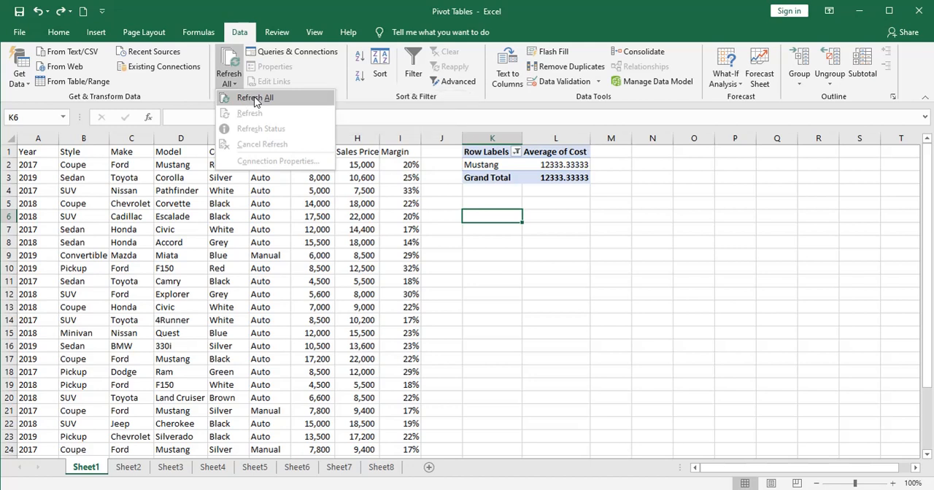
pyautogui.click(255, 99)
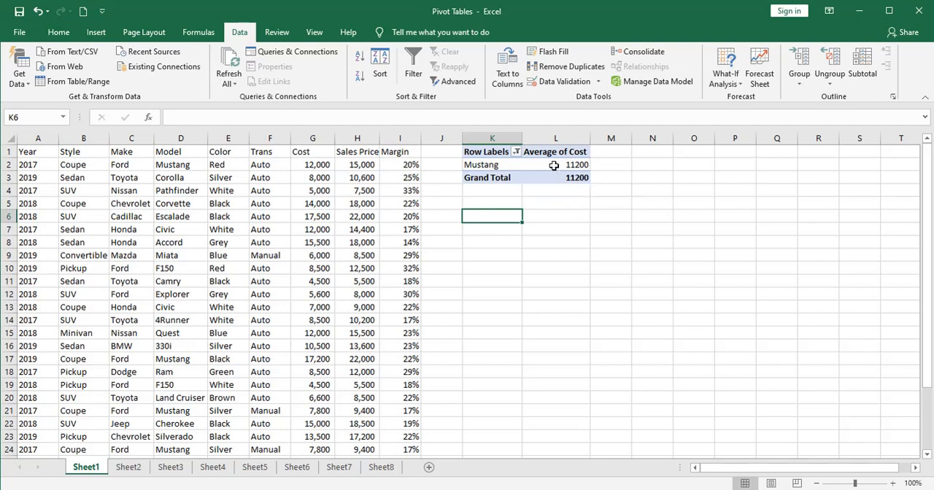
pyautogui.moveTo(559, 167)
pyautogui.scroll(-2, 362, 431)
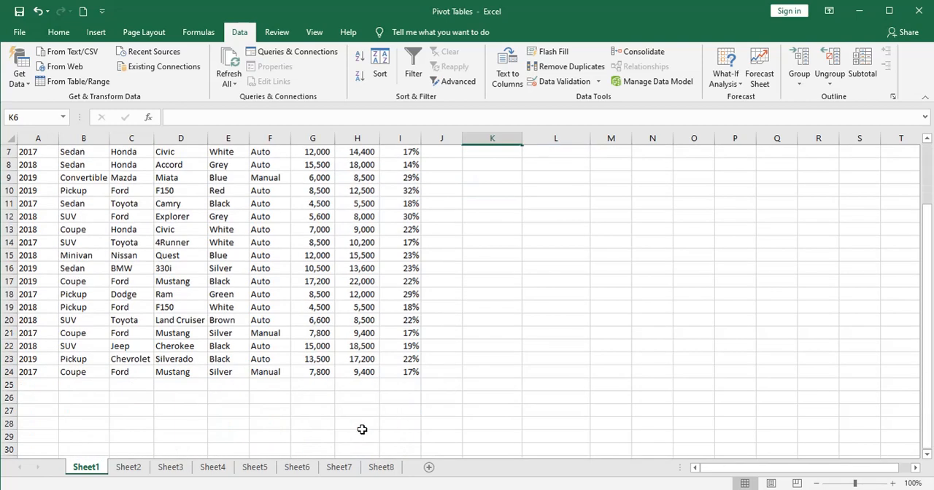
pyautogui.click(318, 372)
pyautogui.scroll(2, 334, 403)
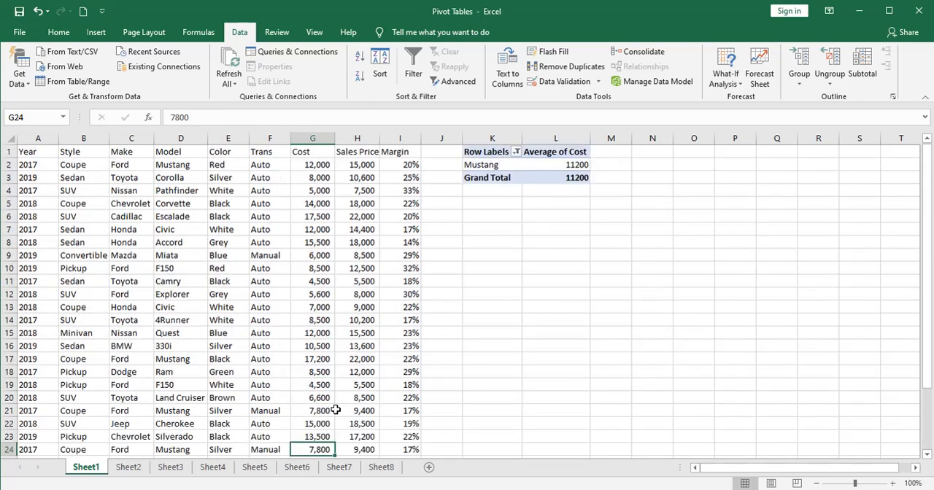